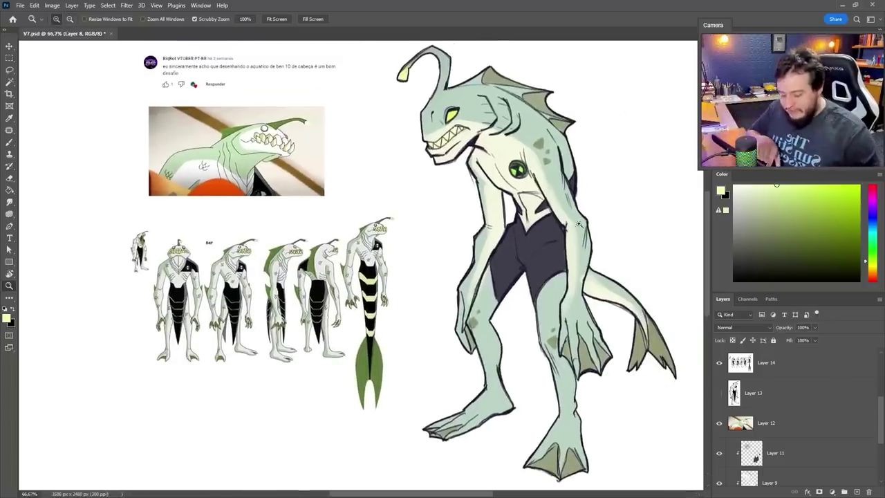
click(507, 177)
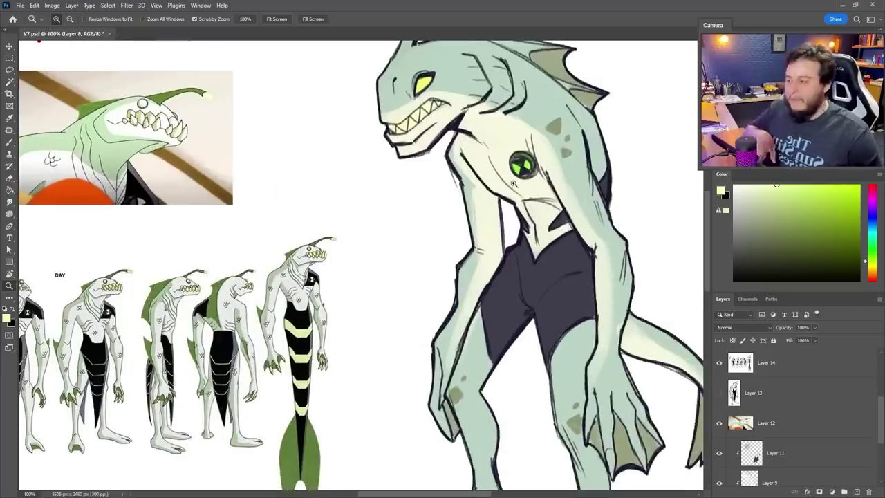
alt+click(529, 177)
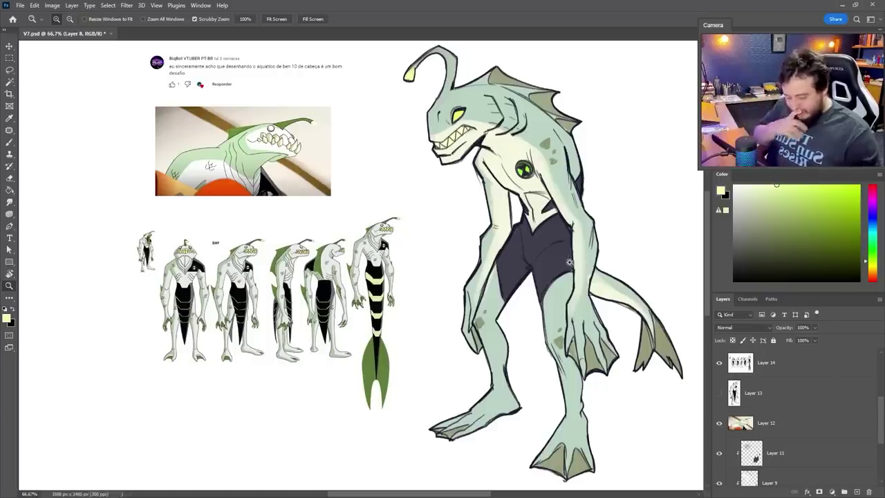
Select the layers that make up the large fish creature drawing
scroll(751, 406, up, 2)
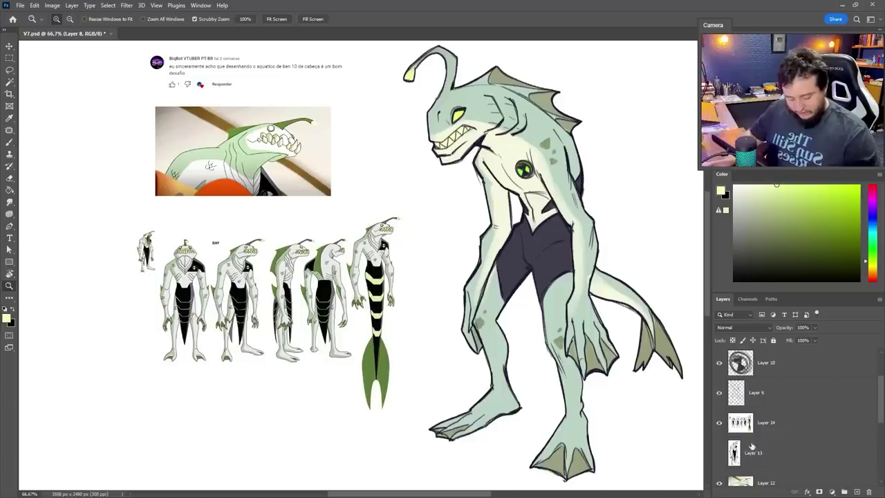
click(759, 432)
click(749, 401)
scroll(749, 401, down, 2)
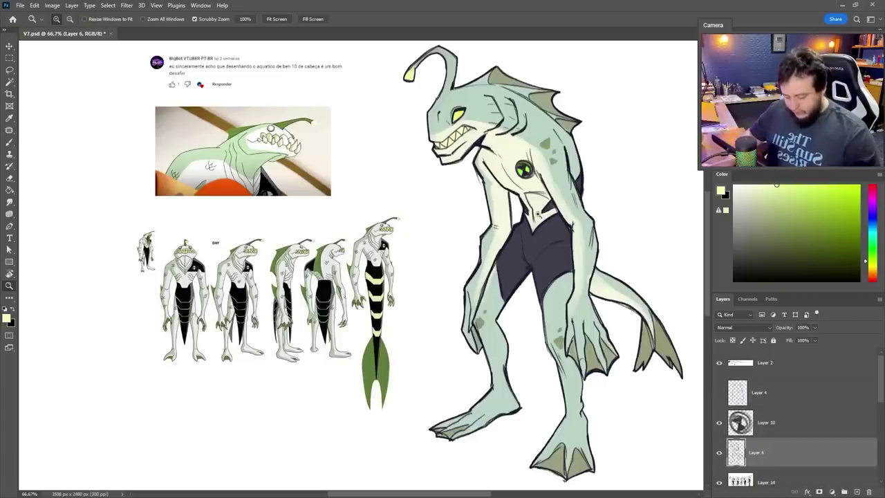
key(v)
click(599, 169)
drag(577, 183, 477, 233)
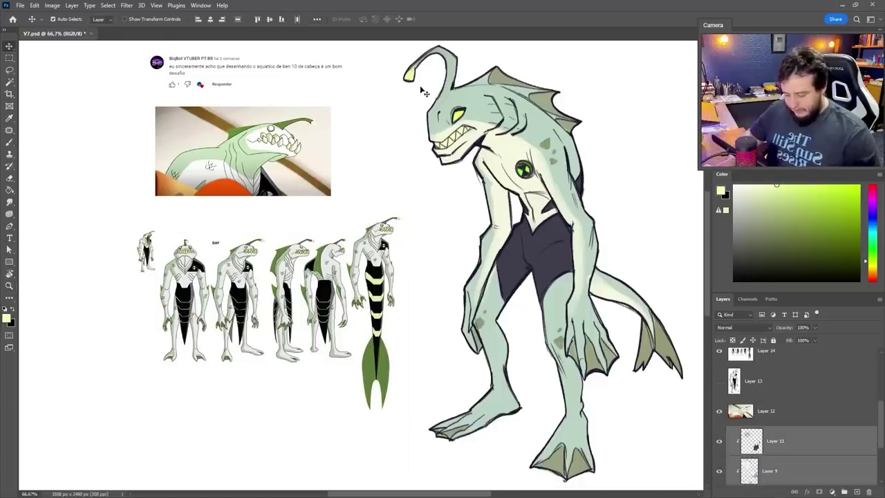
key(ctrl+g)
drag(814, 327, 786, 385)
key(ctrl+z)
scroll(736, 406, up, 3)
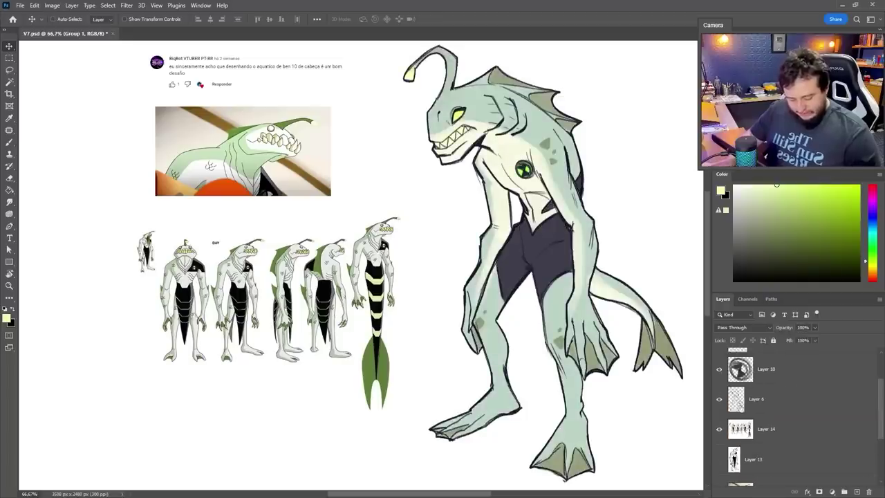
key(ctrl+z)
Group the creature's drawing layers, including its line art and chest emblem, and lower the group's opacity to 28%
scroll(763, 400, down, 1)
key(ctrl+g)
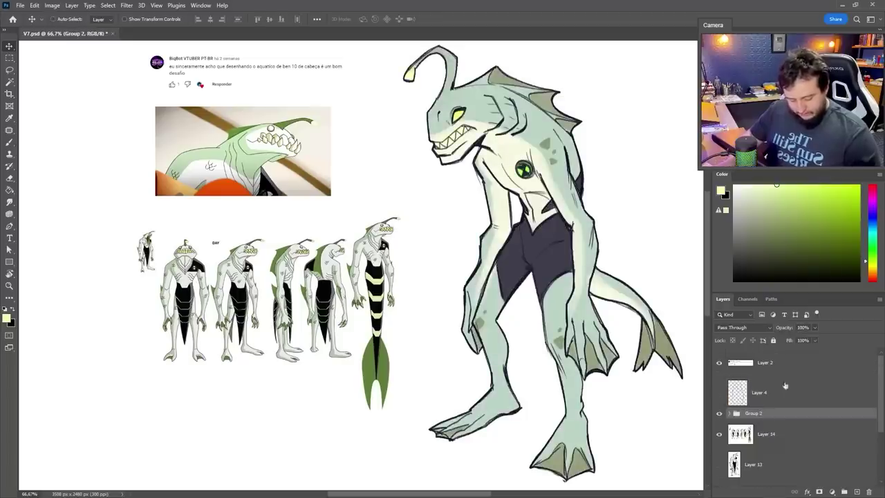
mouse_move(814, 327)
mouse_down()
mouse_move(812, 339)
mouse_move(780, 340)
mouse_up()
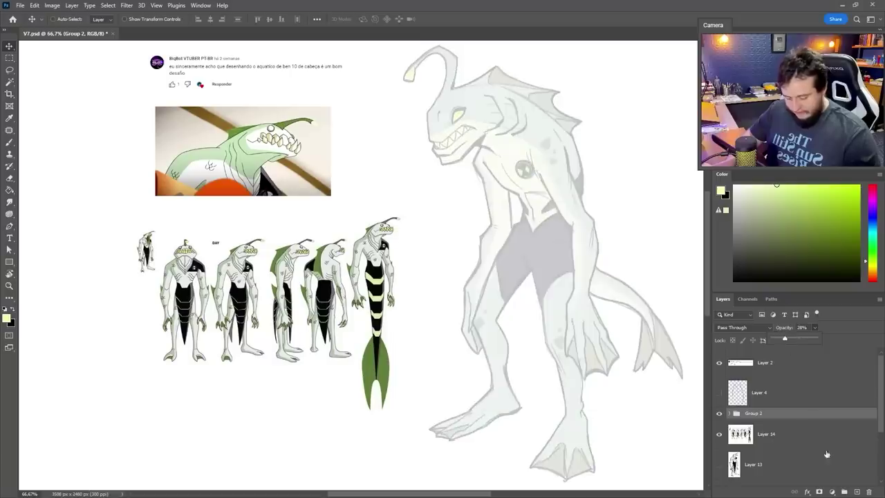
Add a new layer above the faded group and set up a thin black brush, trying it with a test stroke
click(857, 492)
key(b)
key(x)
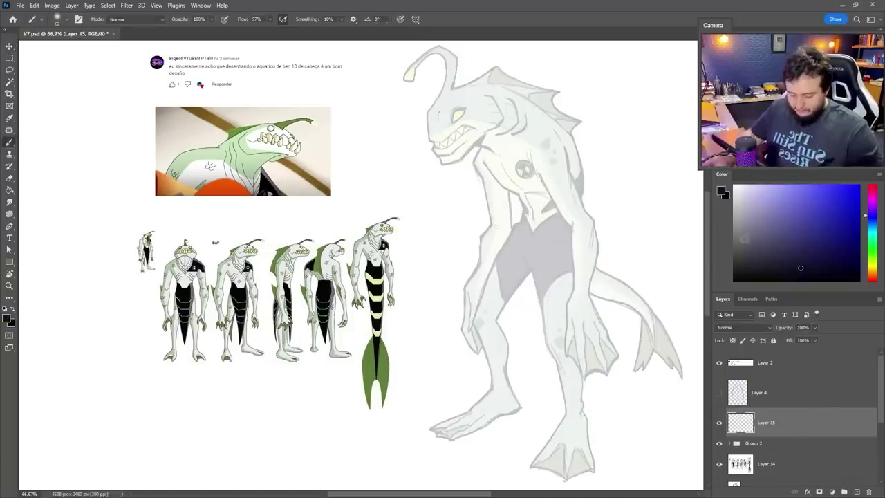
right_click(697, 381)
click(678, 404)
drag(529, 299, 494, 391)
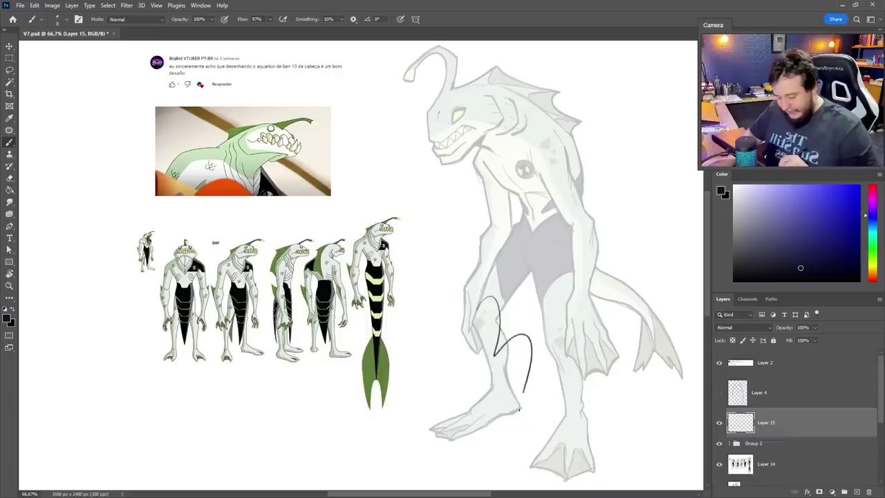
key(ctrl+z)
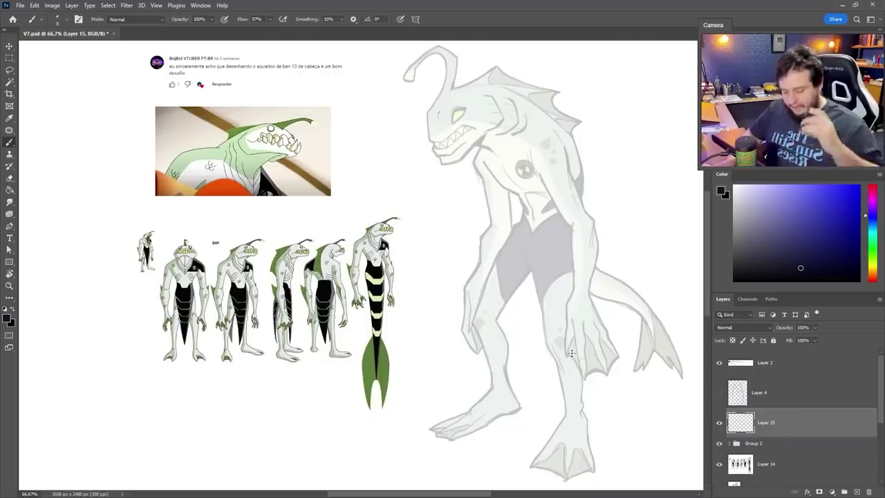
Outline the notched waistline and a long loincloth tapering to a point between the legs, with the near thigh's upper edge
mouse_move(525, 212)
mouse_down()
mouse_move(531, 230)
mouse_move(552, 216)
mouse_move(546, 228)
mouse_move(512, 226)
mouse_move(520, 231)
mouse_move(504, 252)
mouse_up()
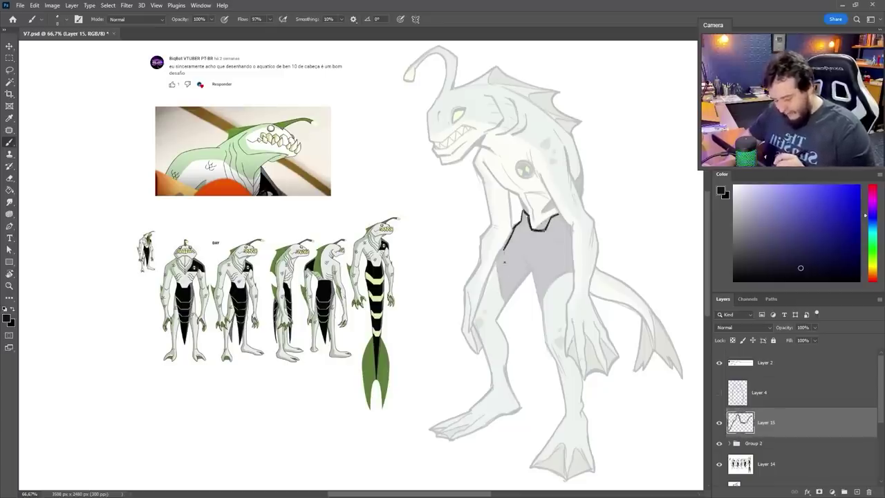
mouse_move(504, 253)
mouse_down()
mouse_move(528, 395)
mouse_move(544, 286)
mouse_up()
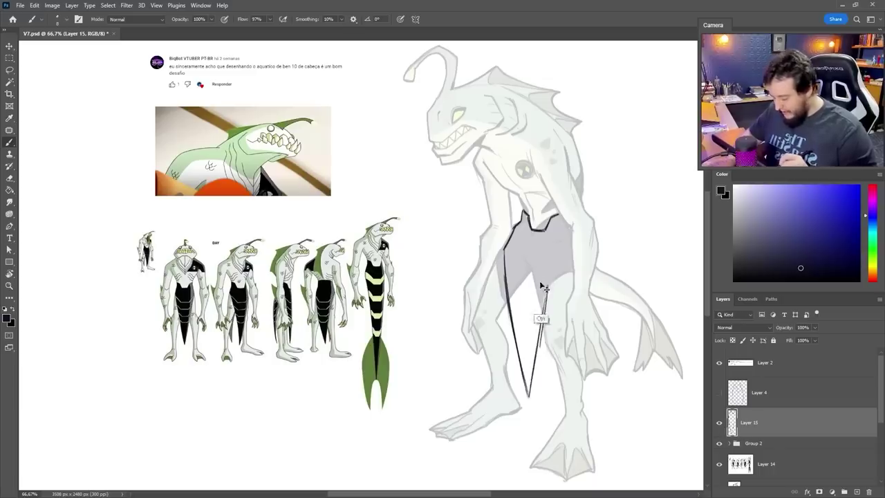
key(ctrl+z)
drag(538, 325, 573, 263)
key(ctrl+z)
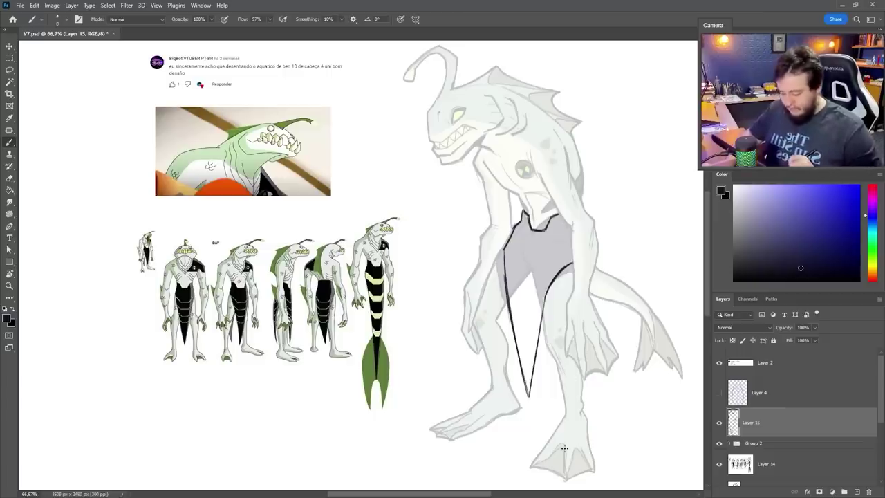
Draw three pairs of double V-shaped bands across the loincloth, from the hips down toward its point
mouse_move(505, 246)
mouse_down()
mouse_move(510, 265)
mouse_move(545, 266)
mouse_move(568, 244)
mouse_up()
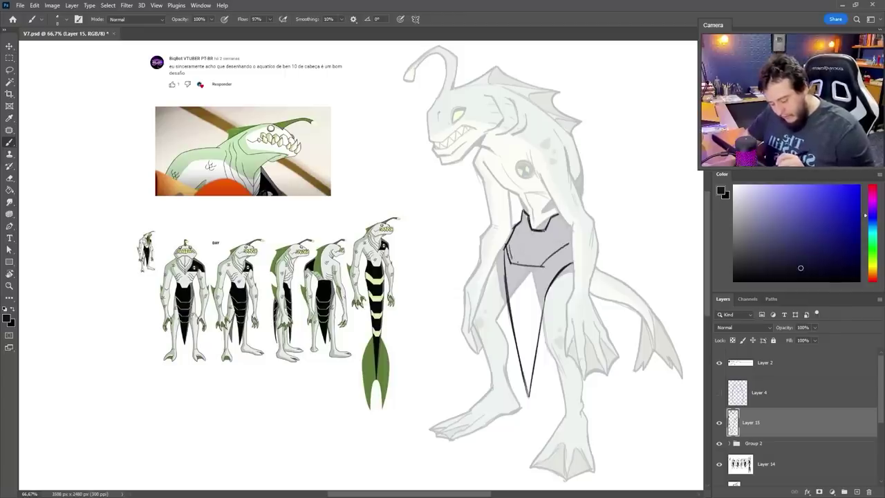
mouse_move(515, 264)
mouse_down()
mouse_move(543, 261)
mouse_move(572, 239)
mouse_up()
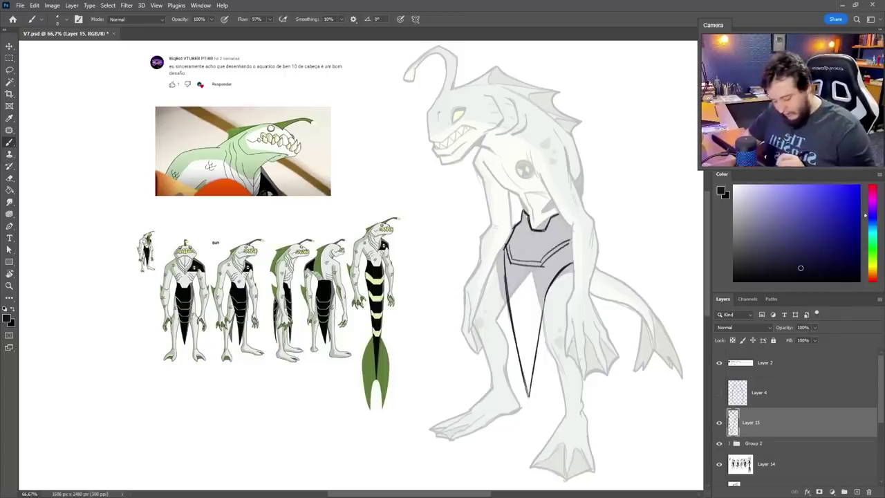
drag(513, 293, 535, 295)
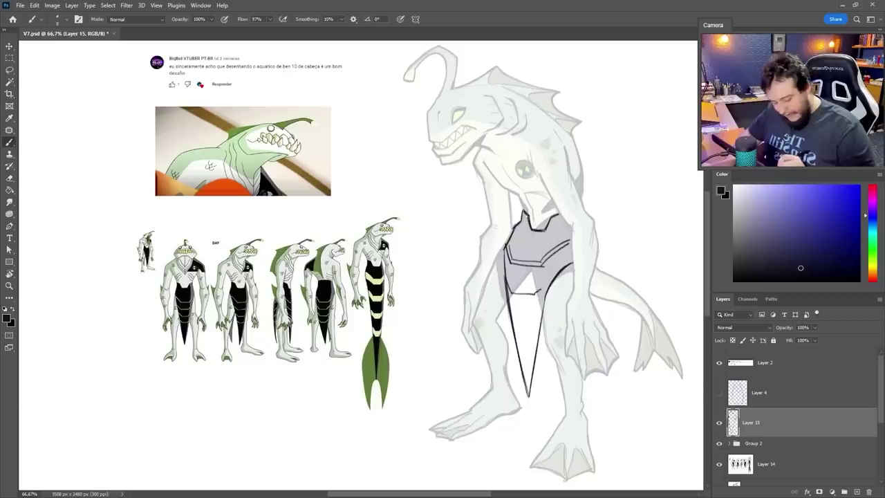
drag(510, 296, 551, 289)
drag(515, 329, 542, 318)
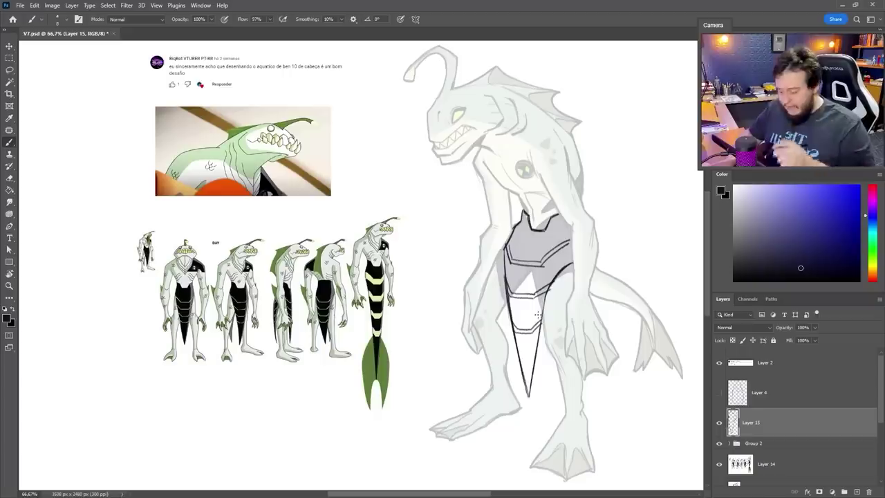
drag(408, 240, 419, 281)
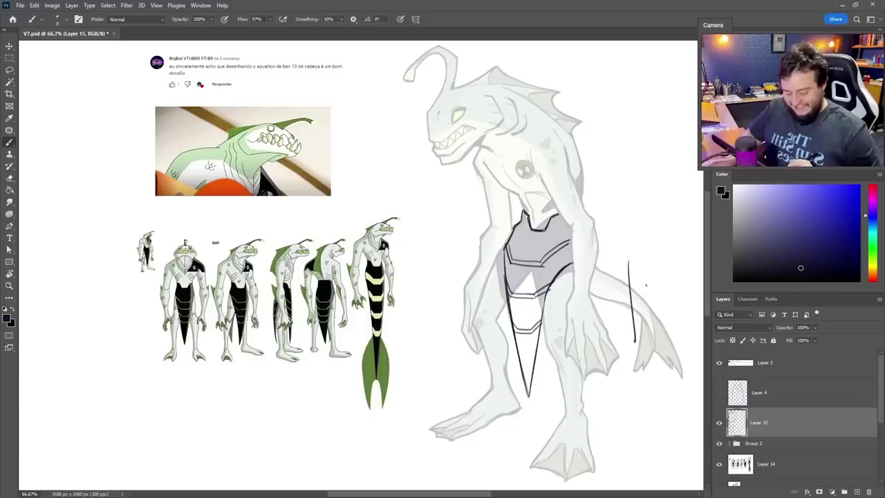
drag(646, 285, 615, 333)
key(ctrl+z)
key(ctrl+z)
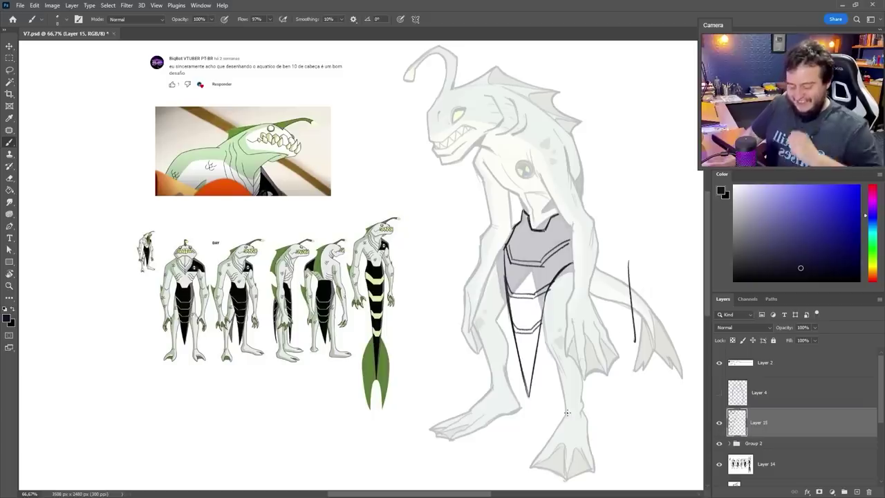
Trace the creature's far leg and redraw its foot with separate toes, following the faded sketch
scroll(567, 413, down, 2)
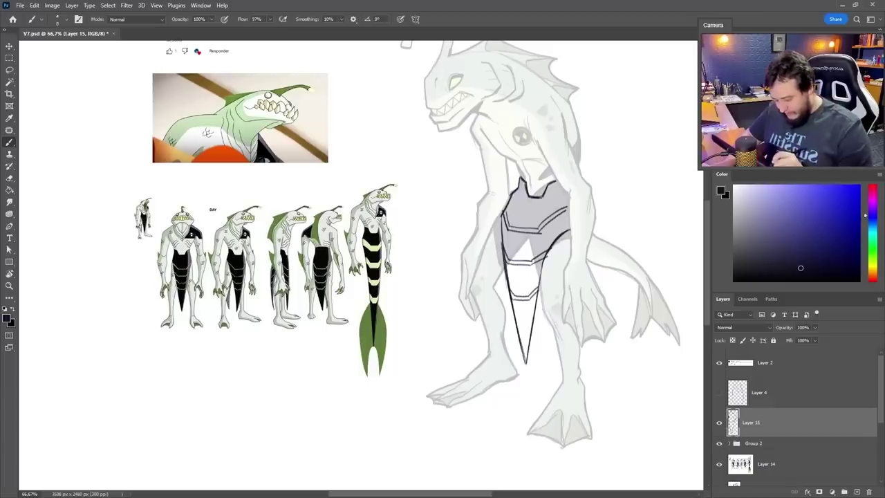
mouse_move(502, 213)
mouse_down()
mouse_move(471, 309)
mouse_move(490, 352)
mouse_up()
key(ctrl+z)
mouse_move(505, 269)
mouse_down()
mouse_move(495, 289)
mouse_move(508, 357)
mouse_move(431, 397)
mouse_move(471, 384)
mouse_move(465, 392)
mouse_move(480, 395)
mouse_move(467, 397)
mouse_move(516, 376)
mouse_up()
key(e)
key(b)
mouse_move(451, 387)
mouse_down()
mouse_move(438, 407)
mouse_move(460, 387)
mouse_move(437, 397)
mouse_move(453, 405)
mouse_up()
key(e)
key(b)
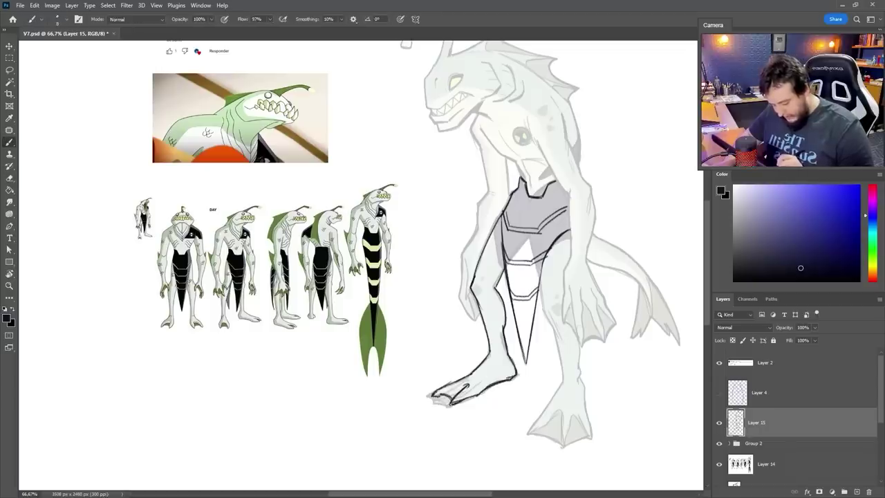
Trace the creature's near leg and redraw its foot with toes split by a curved arch
drag(586, 375, 581, 358)
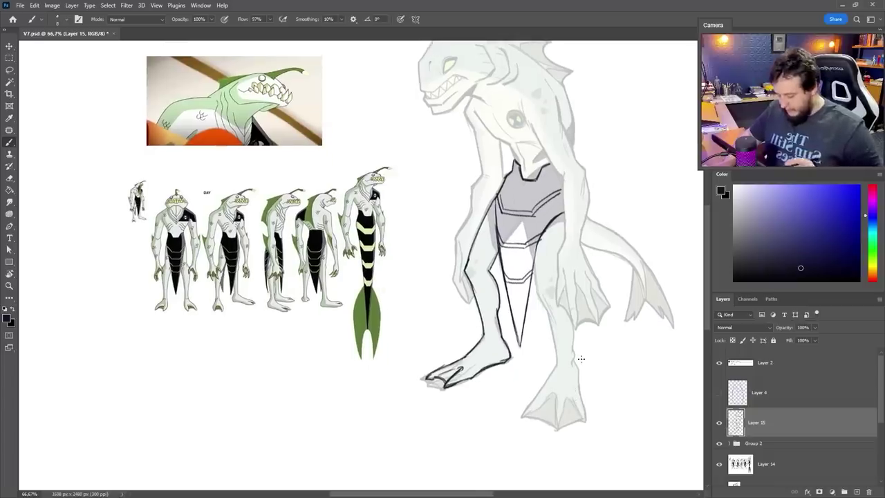
drag(537, 253, 559, 358)
key(ctrl+z)
drag(544, 305, 562, 367)
key(ctrl+z)
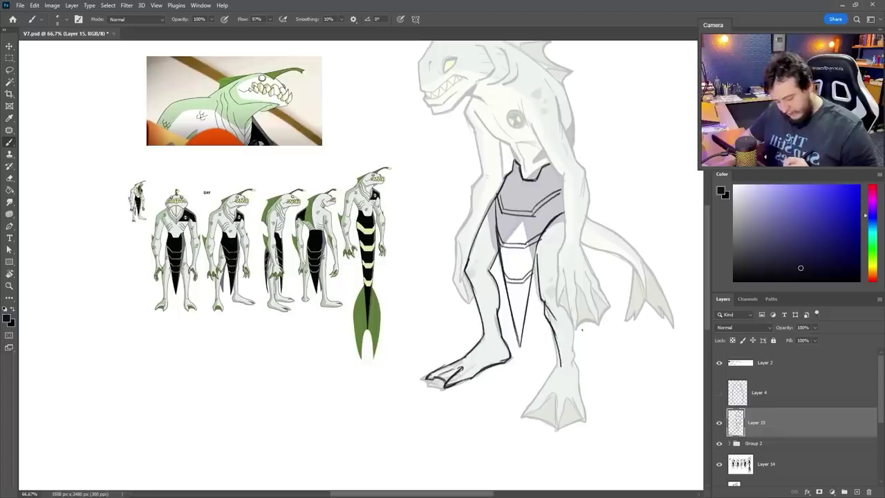
drag(572, 331, 574, 368)
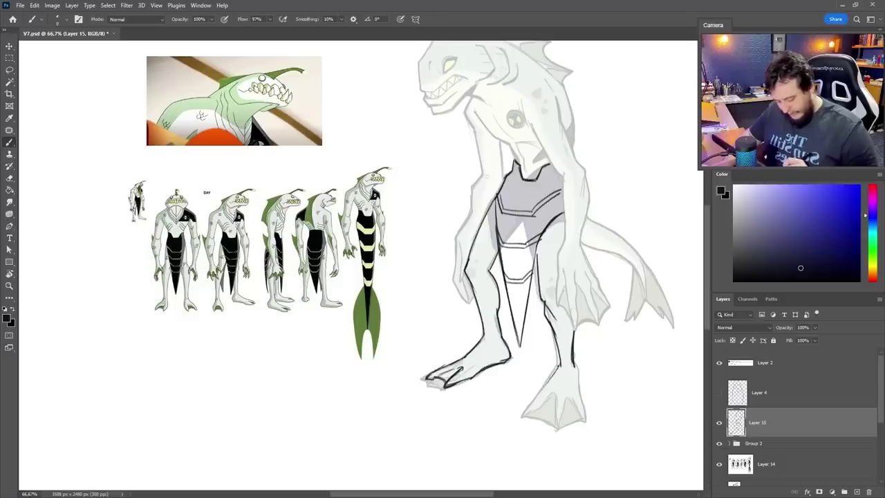
mouse_move(574, 362)
mouse_down()
mouse_move(580, 423)
mouse_move(544, 422)
mouse_up()
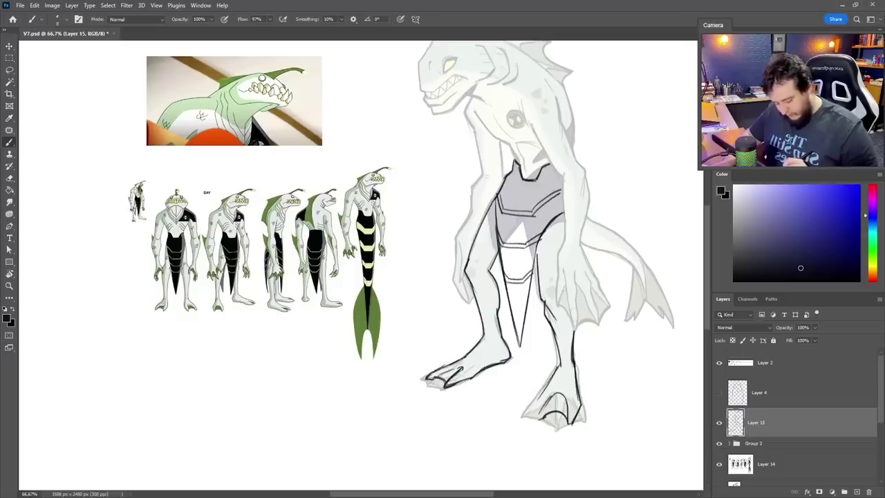
mouse_move(547, 384)
mouse_down()
mouse_move(534, 419)
mouse_move(569, 413)
mouse_up()
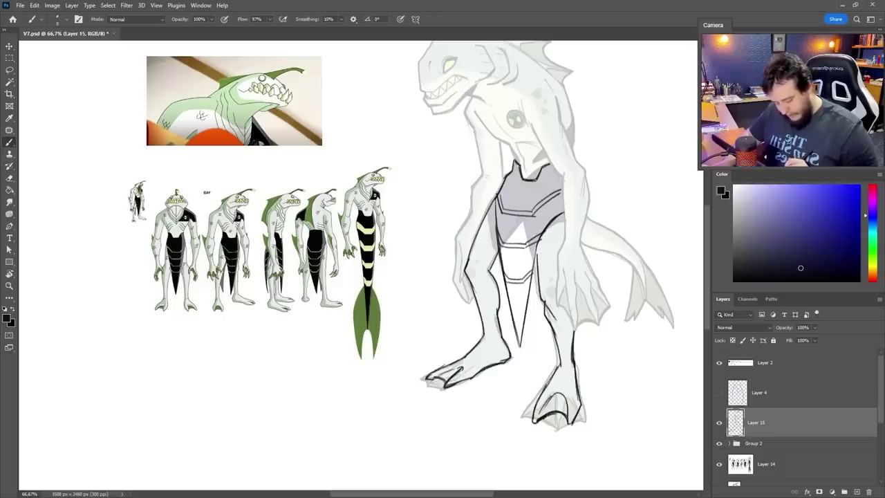
Draw the front shoulder line from beneath the jaw down to the far upper arm
drag(461, 151, 457, 177)
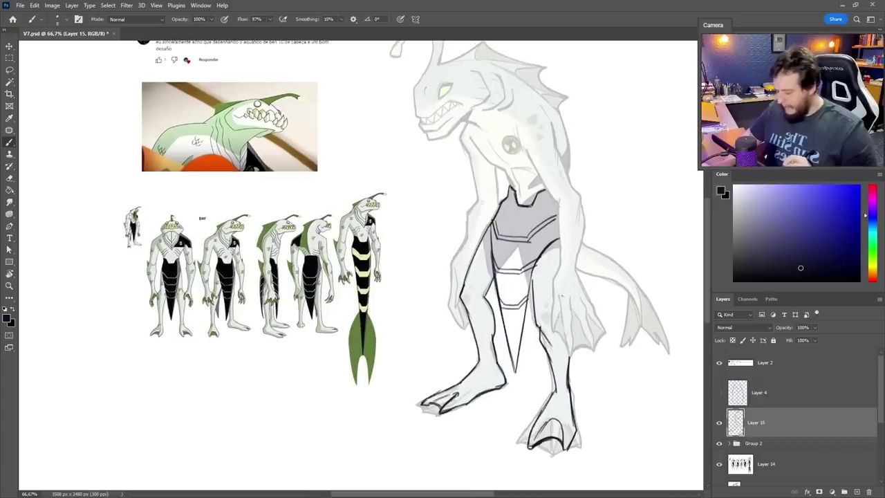
drag(468, 120, 459, 137)
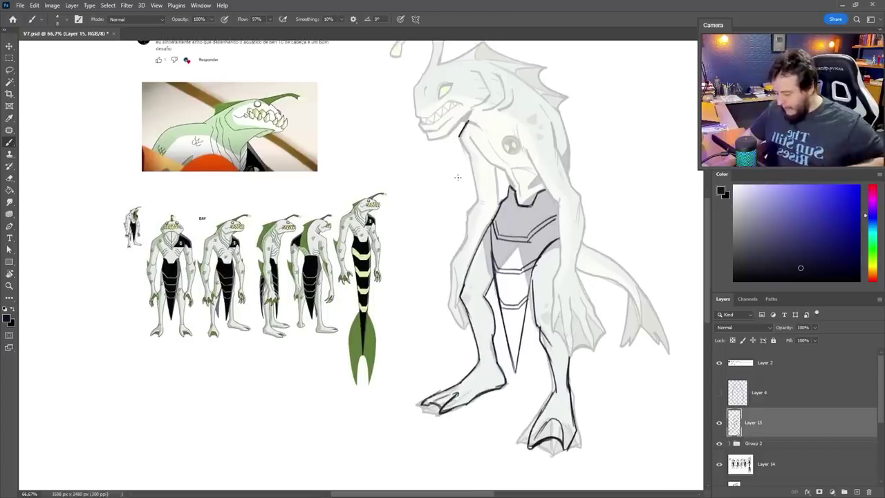
drag(460, 133, 470, 168)
Flip the reference picture of the creature's head horizontally
drag(499, 231, 514, 271)
ctrl+click(308, 189)
key(ctrl+t)
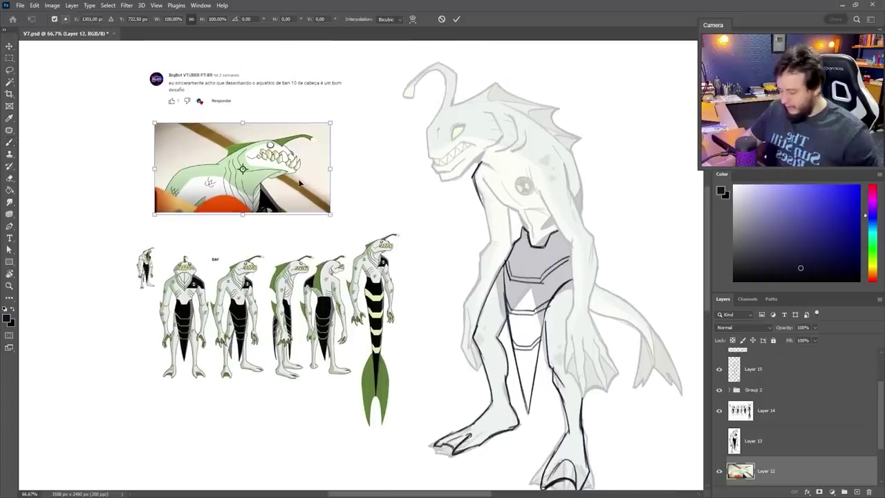
right_click(300, 181)
click(326, 362)
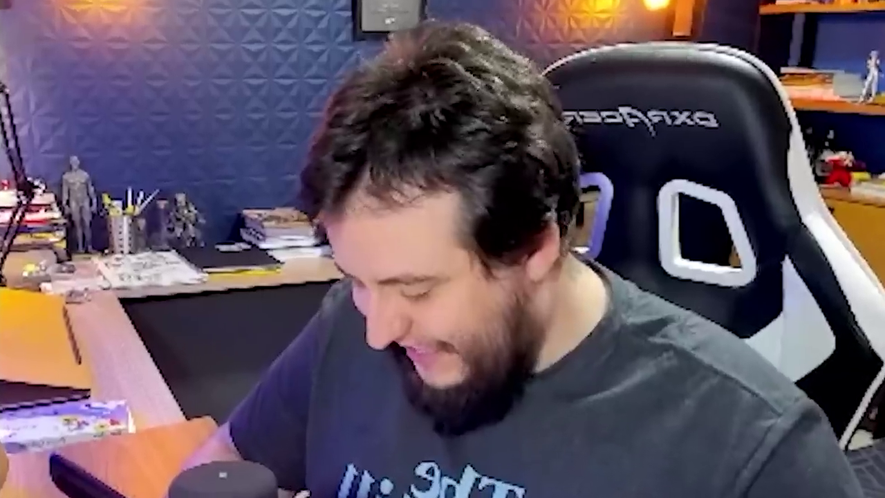
key(Return)
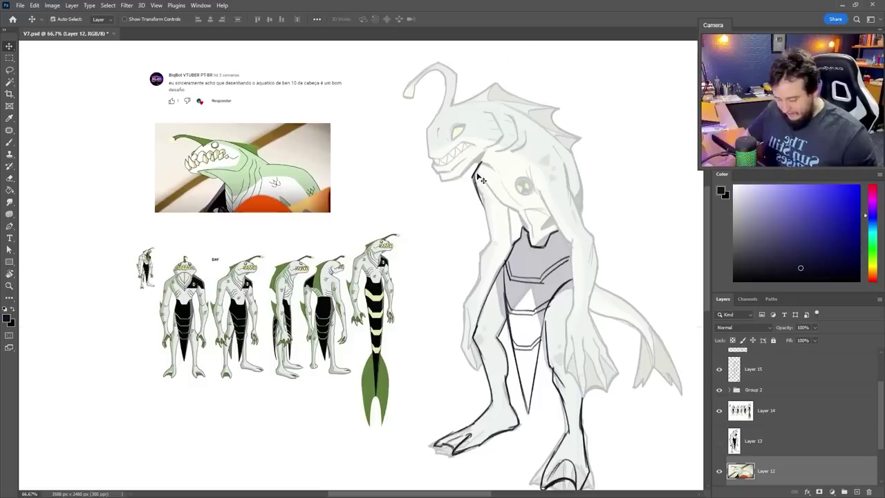
On the line art layer, draw the creature's round eye, the front of its snout and the pointed teeth along the upper mouth
ctrl+click(479, 177)
key(b)
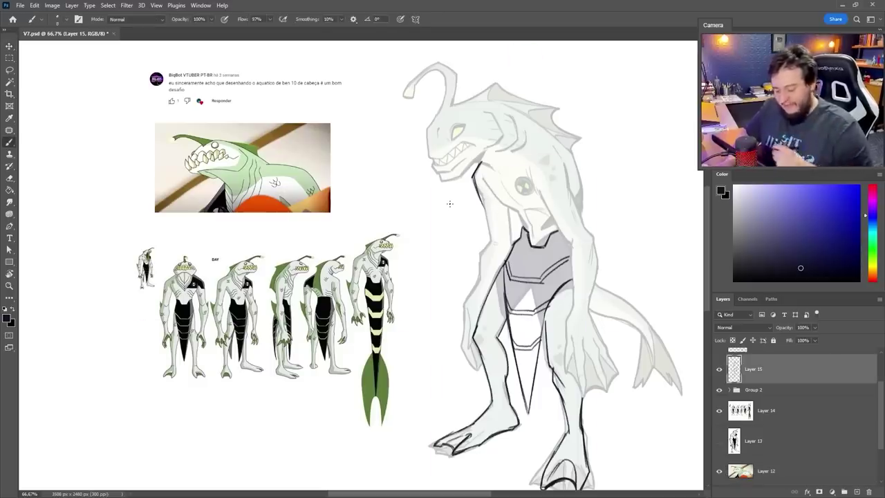
mouse_move(456, 120)
mouse_down()
mouse_move(468, 131)
mouse_move(467, 122)
mouse_move(426, 148)
mouse_up()
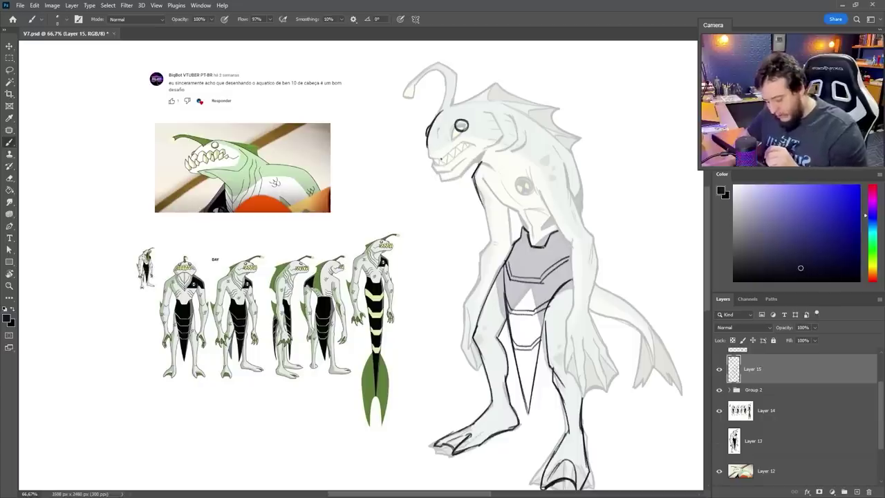
mouse_move(446, 147)
mouse_down()
mouse_move(455, 161)
mouse_move(507, 150)
mouse_up()
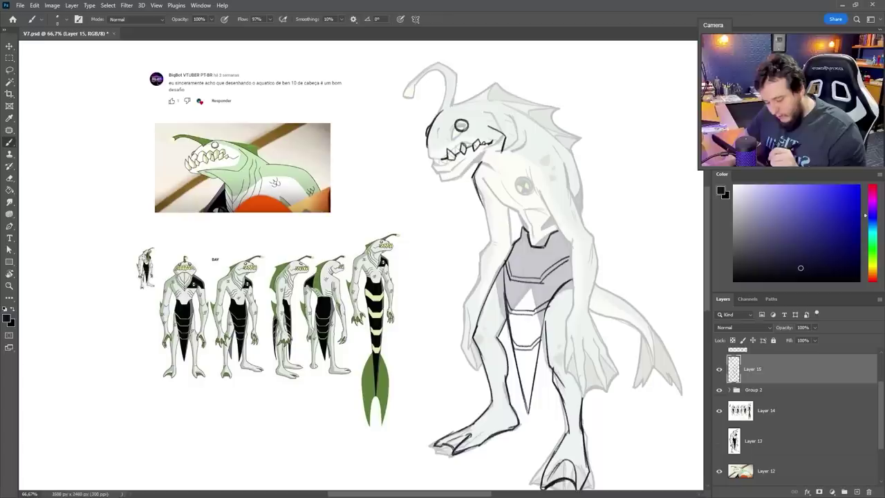
Draw the lower jaw and the fangs jutting from the snout tip, redoing the chin line
drag(452, 177, 498, 156)
mouse_move(452, 175)
mouse_down()
mouse_move(441, 178)
mouse_move(435, 168)
mouse_up()
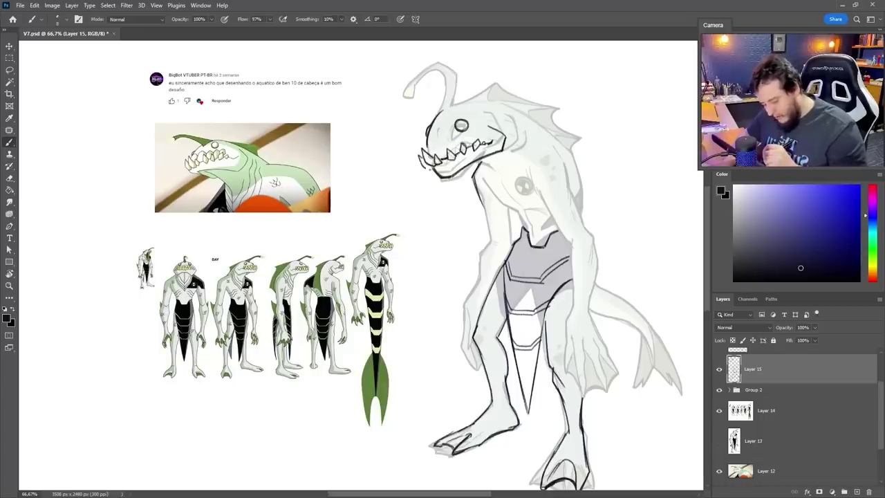
key(ctrl+z)
key(ctrl+z)
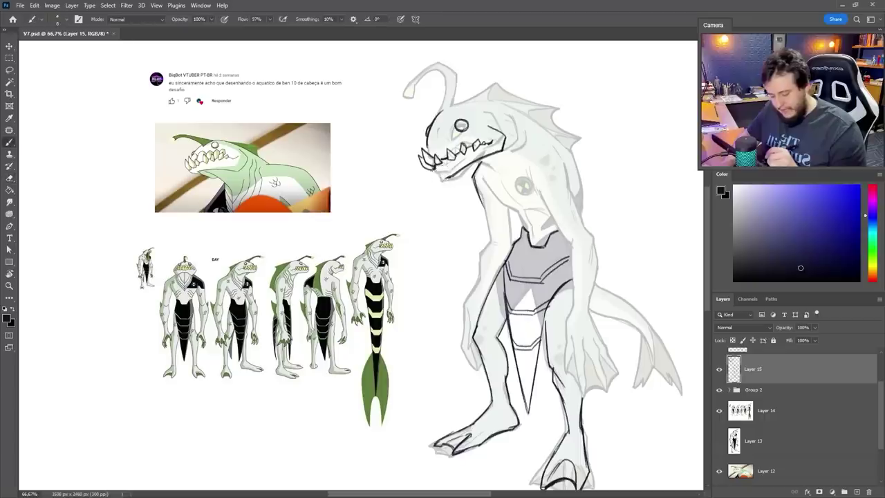
mouse_move(431, 167)
mouse_down()
mouse_move(454, 182)
mouse_move(498, 173)
mouse_move(512, 197)
mouse_move(496, 184)
mouse_up()
Draw the V-shaped throat folds under the jaw and the curved gill lines along the side of the neck
drag(478, 195, 494, 203)
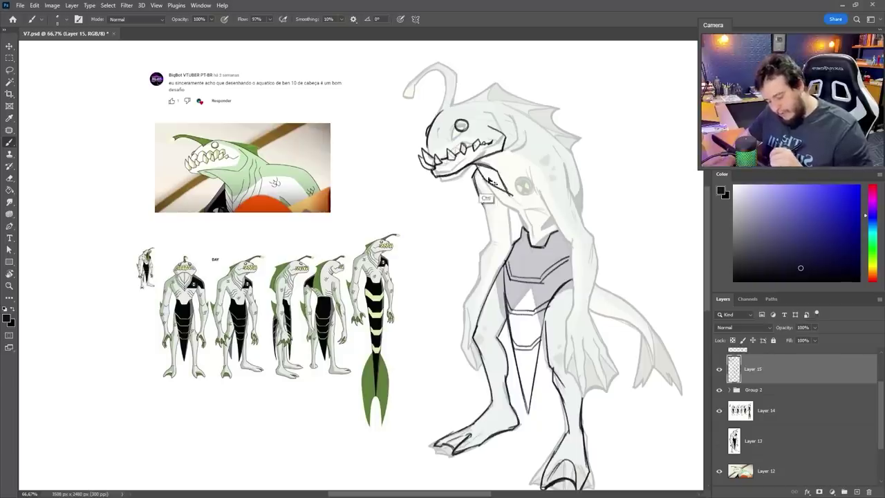
key(ctrl+z)
mouse_move(478, 167)
mouse_down()
mouse_move(514, 198)
mouse_move(534, 134)
mouse_move(505, 188)
mouse_move(492, 191)
mouse_up()
drag(498, 168, 484, 183)
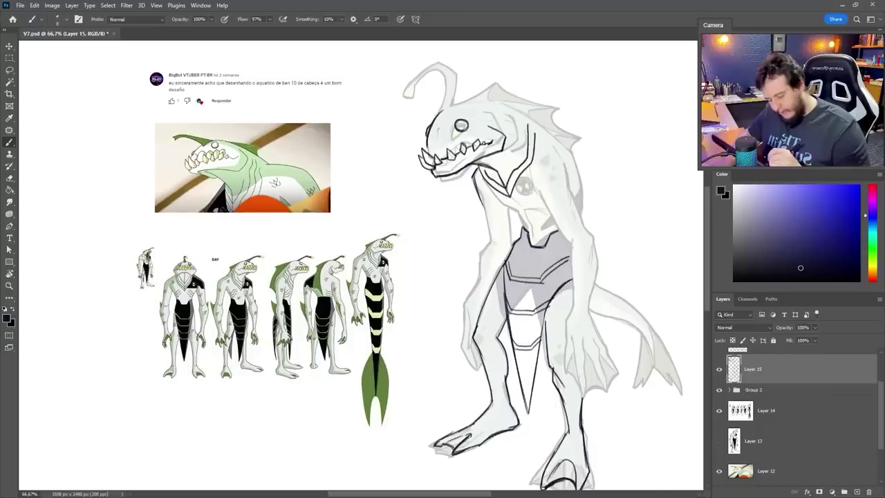
mouse_move(519, 122)
mouse_down()
mouse_move(521, 150)
mouse_move(505, 170)
mouse_up()
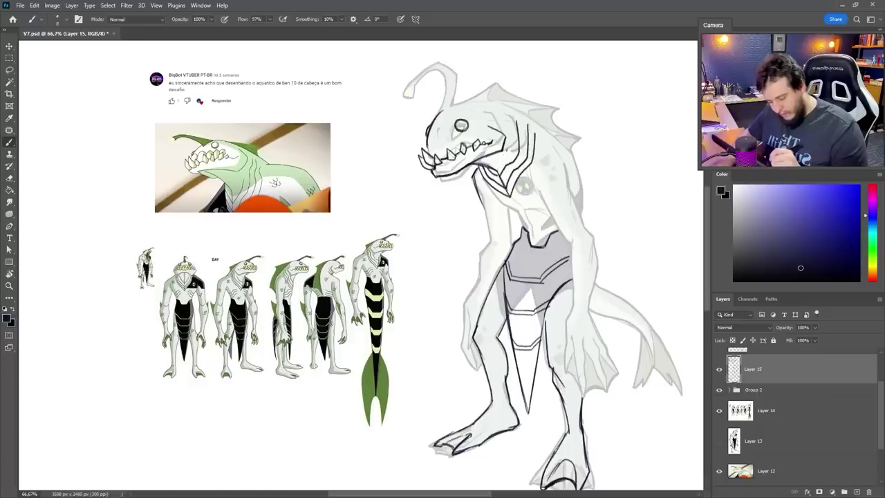
Outline the black shoulder patch on the near arm and trace the Omnitrix badge on the chest
mouse_move(506, 148)
mouse_down()
mouse_move(496, 180)
mouse_move(563, 192)
mouse_move(565, 163)
mouse_move(576, 180)
mouse_up()
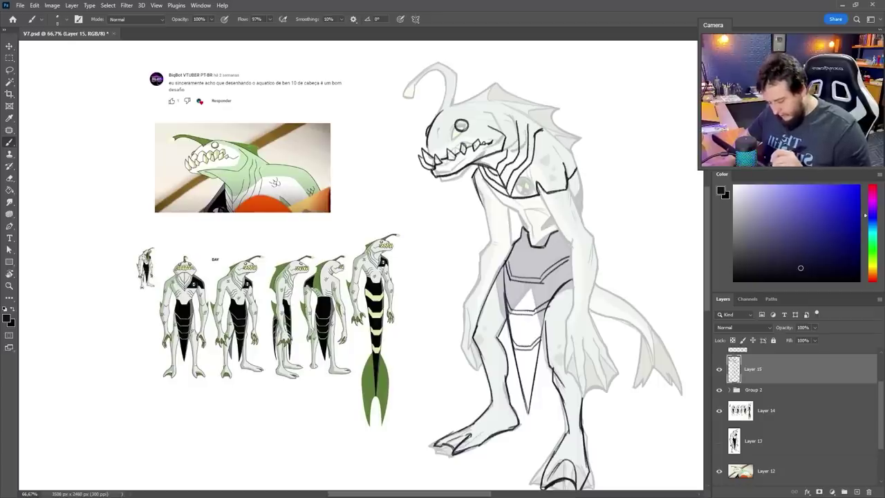
mouse_move(536, 122)
mouse_down()
mouse_move(575, 169)
mouse_move(518, 188)
mouse_move(533, 175)
mouse_up()
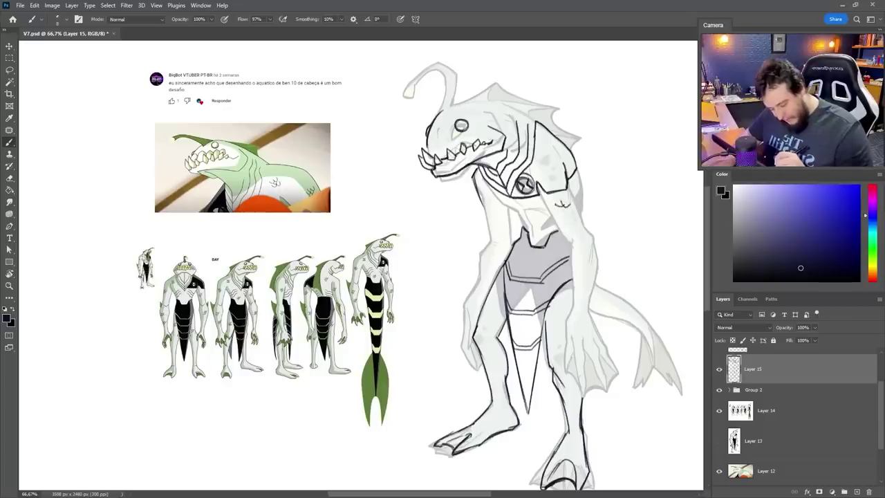
Add small clusters of scale marks on both arms and outline the near arm down to the wrist
drag(555, 207, 570, 215)
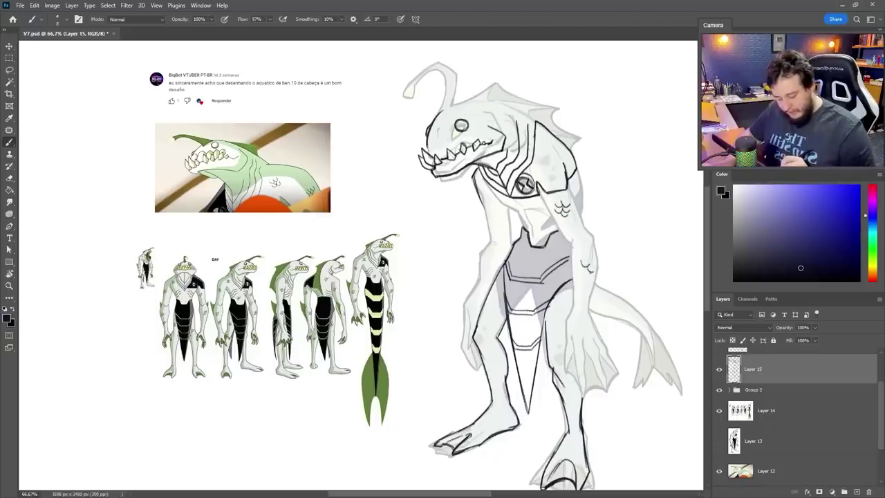
drag(580, 267, 591, 274)
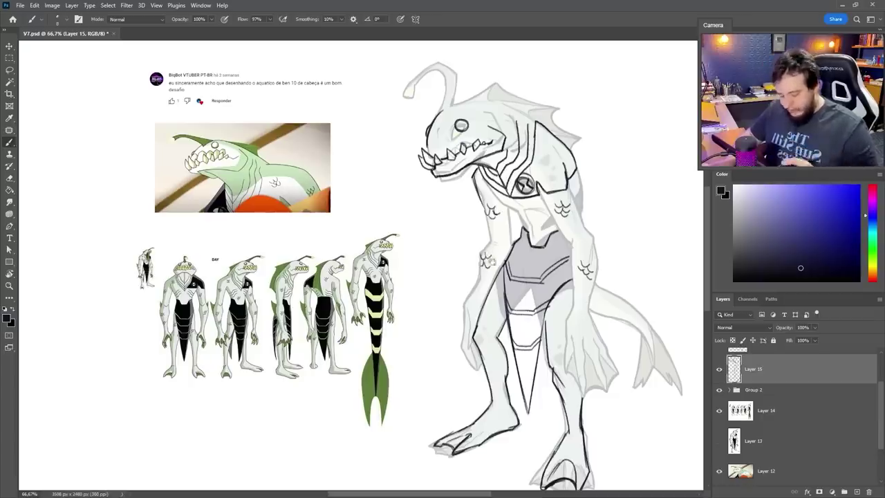
drag(580, 336, 575, 311)
mouse_move(563, 155)
mouse_down()
mouse_move(591, 217)
mouse_move(566, 268)
mouse_move(566, 295)
mouse_up()
drag(591, 213, 587, 294)
drag(590, 255, 584, 293)
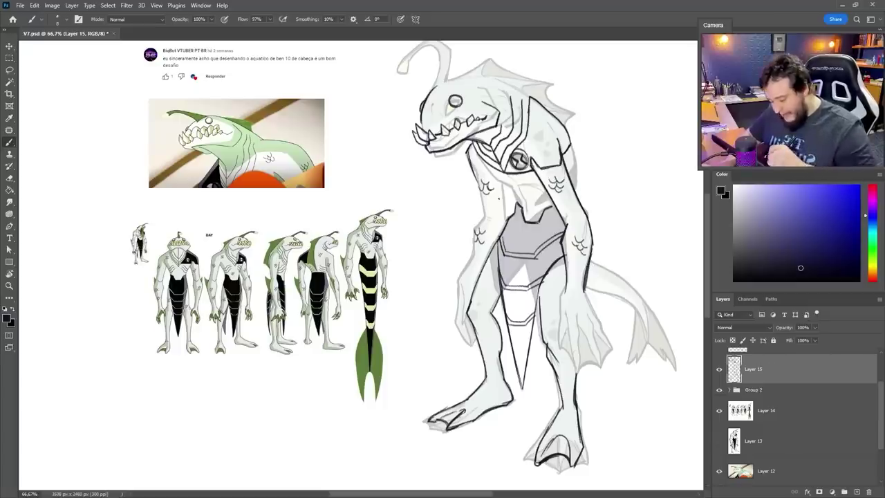
Draw the back edge of the torso and the abdomen contours with short rib lines above the waist
drag(570, 144, 576, 189)
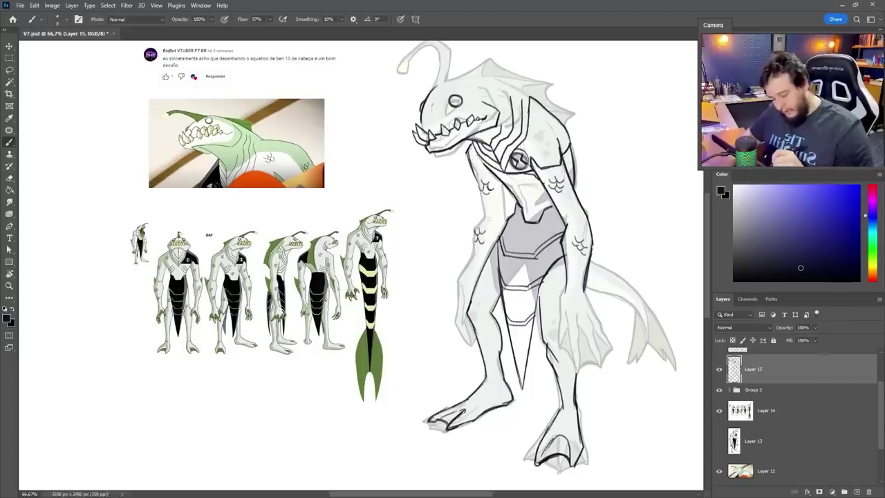
mouse_move(527, 184)
mouse_down()
mouse_move(552, 206)
mouse_move(518, 204)
mouse_move(548, 214)
mouse_up()
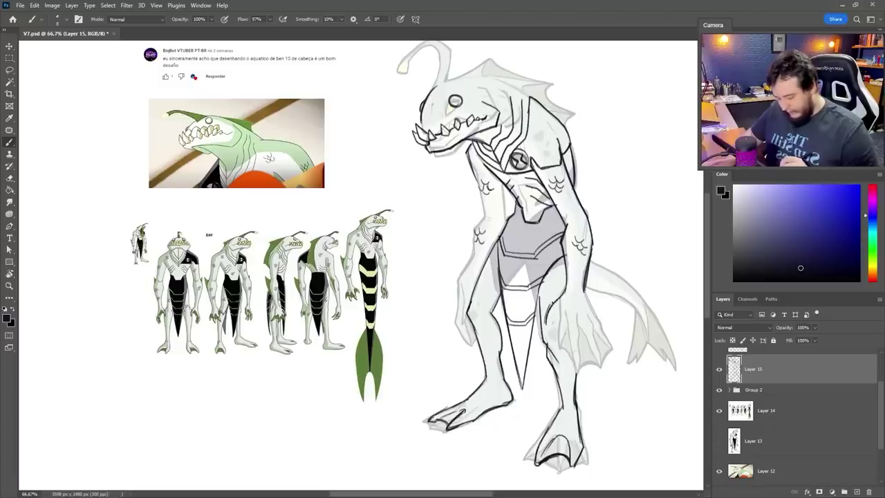
Draw the near hand with long, spread, clawed fingers and webbing between the fingertips
mouse_move(555, 303)
mouse_down()
mouse_move(568, 319)
mouse_move(576, 308)
mouse_move(576, 364)
mouse_up()
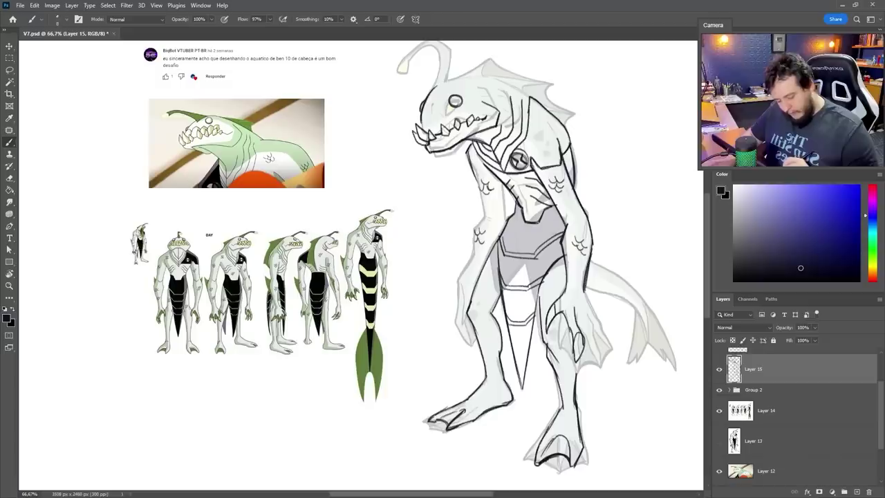
mouse_move(586, 303)
mouse_down()
mouse_move(607, 347)
mouse_move(617, 338)
mouse_move(574, 361)
mouse_move(608, 349)
mouse_up()
drag(611, 349, 613, 336)
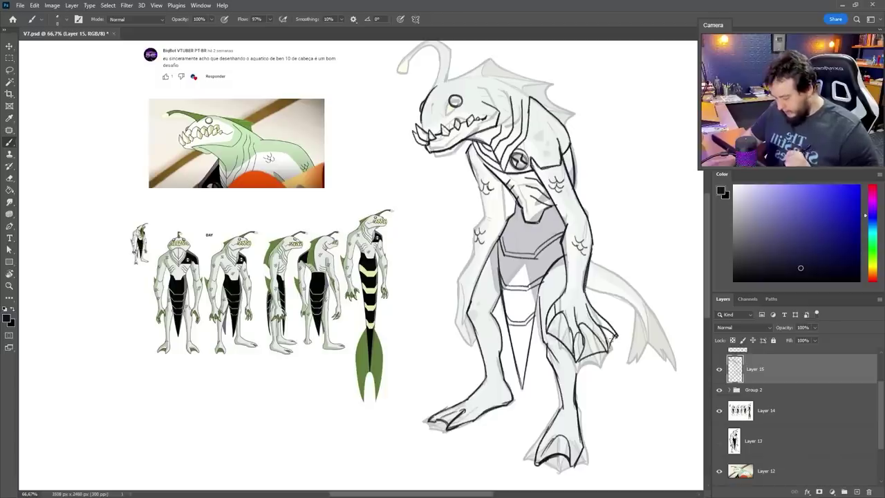
Undo the webbing along the near hand's fingertips and redraw it shorter, as small curves between the fingers
key(ctrl+z)
key(ctrl+z)
key(ctrl+z)
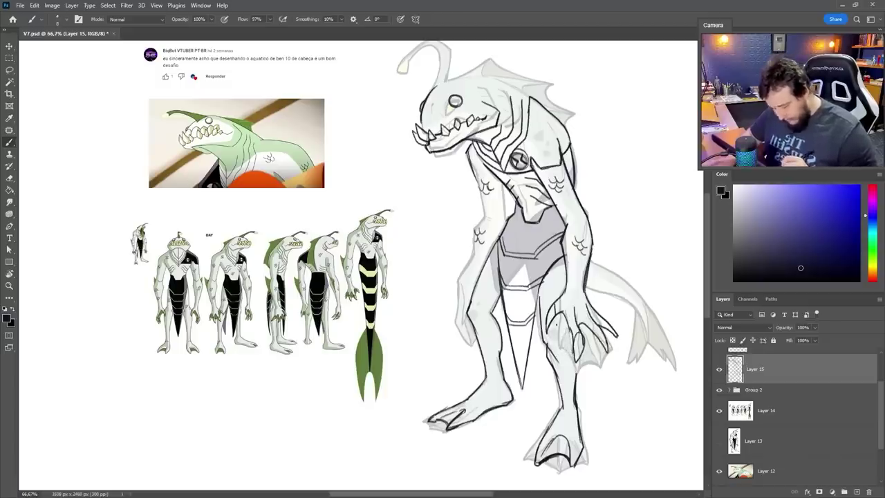
drag(554, 319, 573, 343)
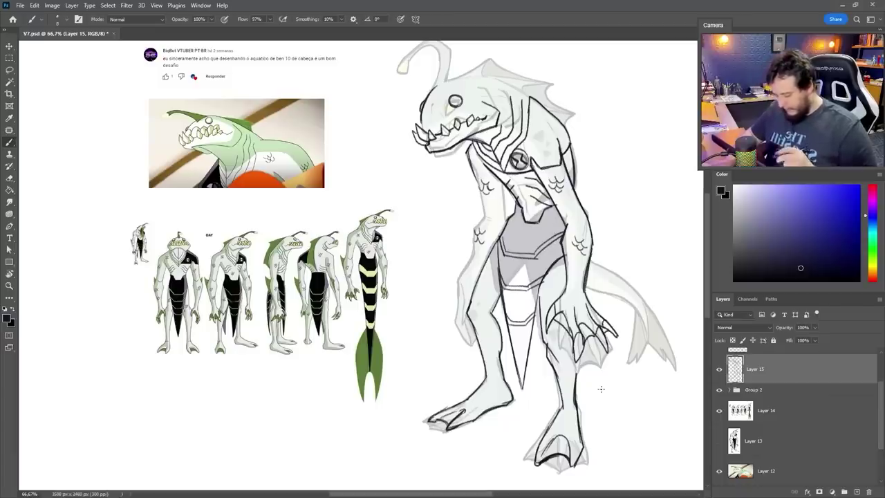
Outline the far arm from the upper arm to the wrist and draw its hand with clawed fingers
mouse_move(485, 175)
mouse_down()
mouse_move(450, 322)
mouse_move(473, 345)
mouse_move(463, 337)
mouse_up()
key(ctrl+z)
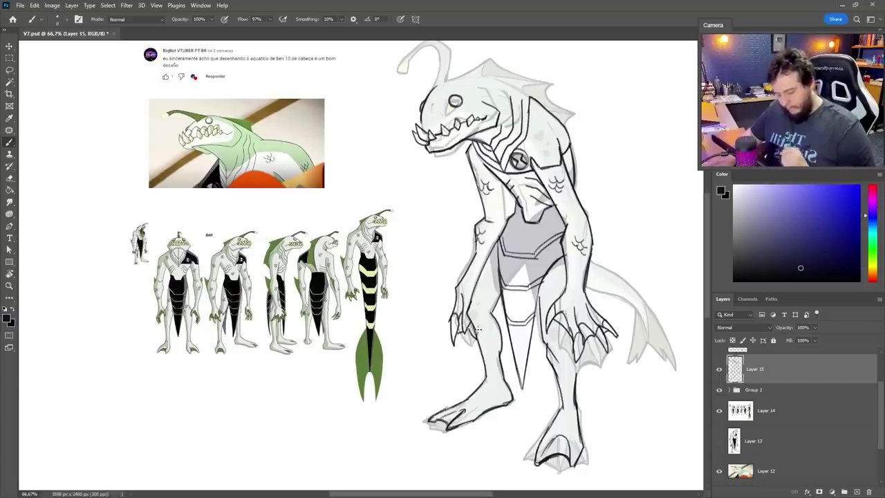
Erase the creature's eye and redraw it as a clean circle on the side of the head
scroll(443, 229, up, 2)
key(e)
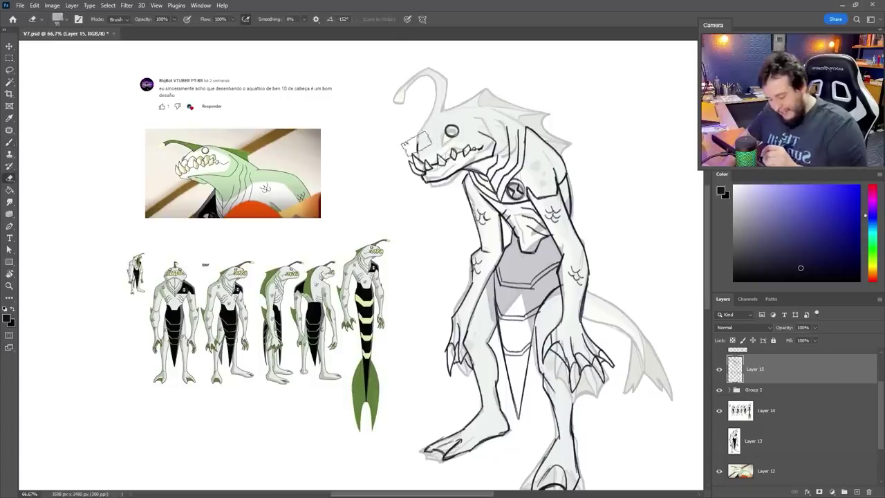
drag(454, 126, 451, 131)
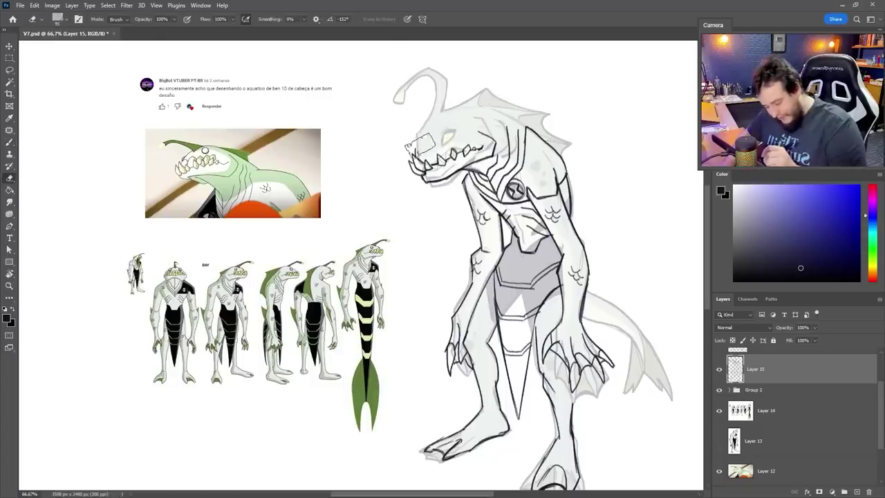
key(b)
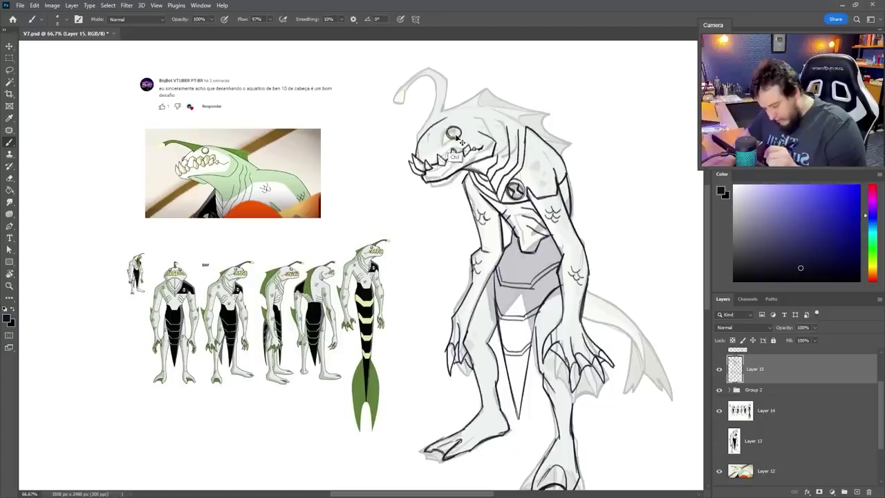
drag(452, 126, 458, 141)
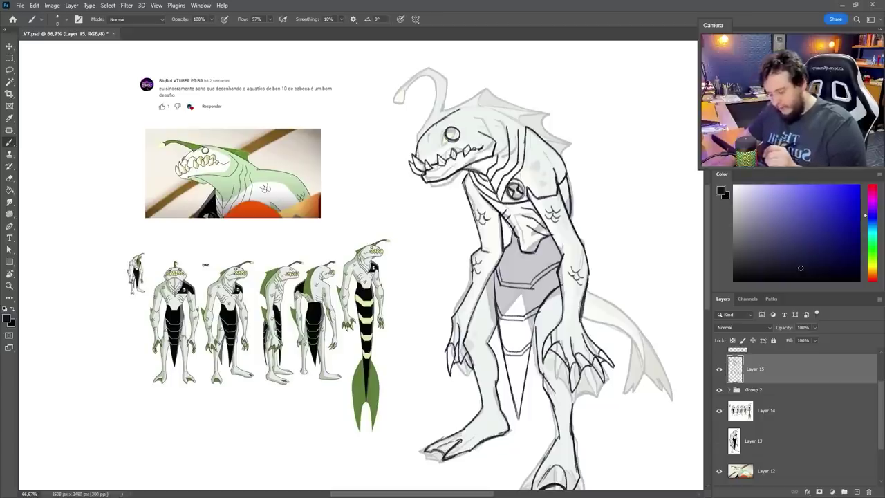
Draw the antenna arching forward from the forehead with a rounded tip, and add the lower row of teeth
drag(381, 94, 465, 108)
drag(373, 111, 379, 107)
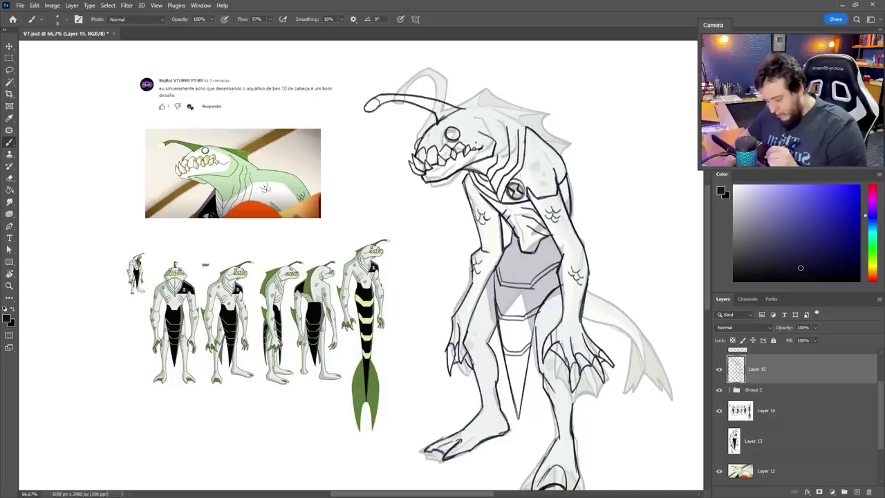
mouse_move(447, 128)
mouse_down()
mouse_move(459, 138)
mouse_move(415, 134)
mouse_up()
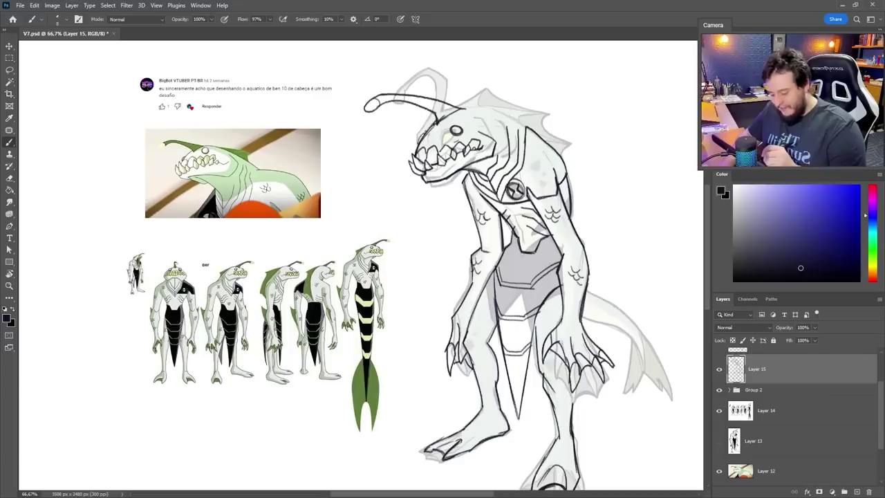
Erase the stray lines around the eye and redraw the eye as a clean circle
key(e)
mouse_move(450, 126)
mouse_down()
mouse_move(462, 131)
mouse_move(456, 137)
mouse_move(536, 119)
mouse_up()
key(b)
Draw the pointed dorsal fins from the top of the head down the back, plus the near elbow fin and thigh scales
drag(470, 105, 569, 114)
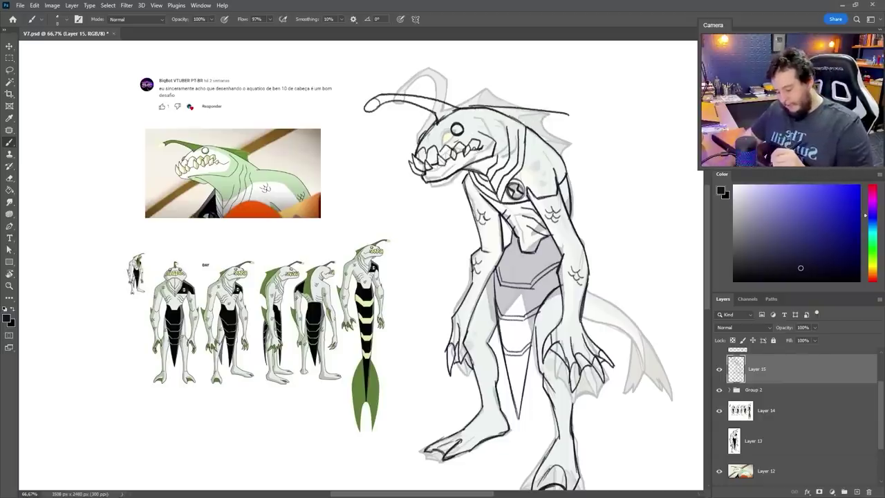
key(ctrl+z)
mouse_move(476, 107)
mouse_down()
mouse_move(546, 154)
mouse_move(588, 205)
mouse_up()
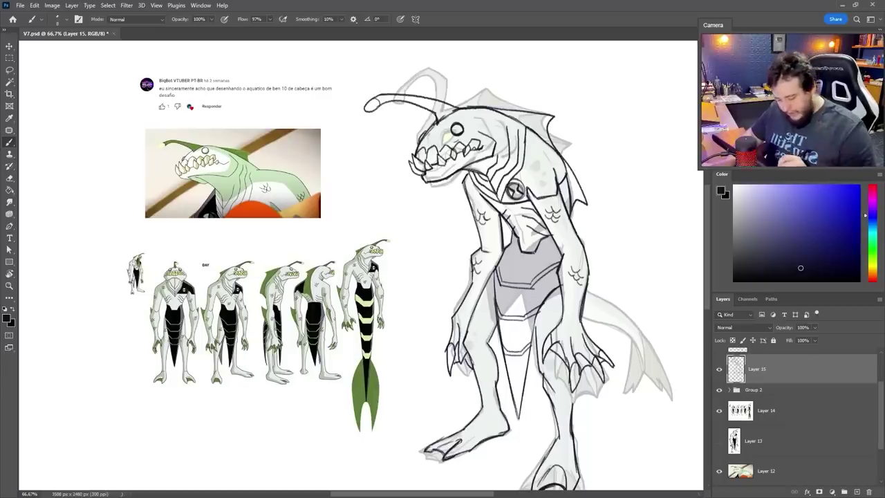
drag(596, 229, 589, 287)
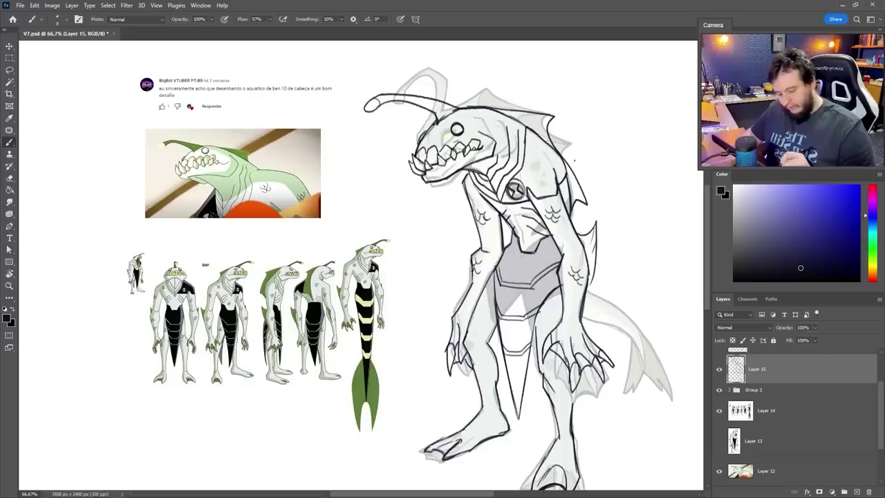
scroll(615, 411, down, 2)
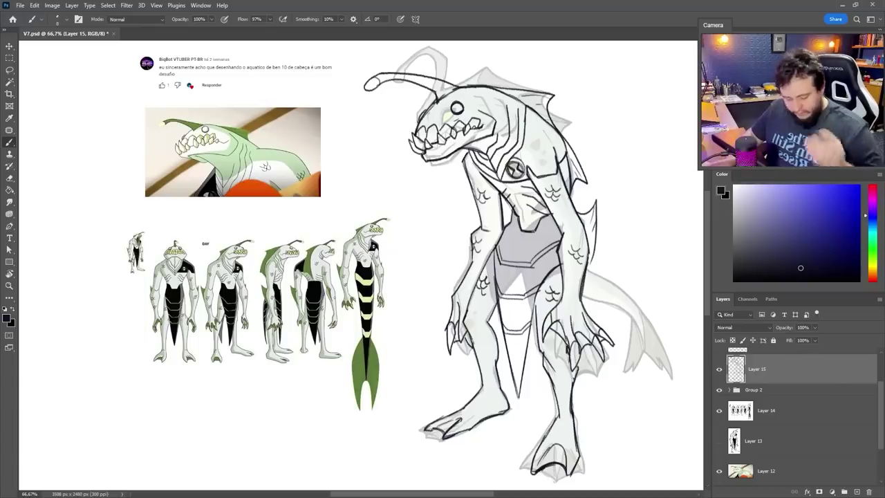
Hide the faded sketch group and fill the creature's silhouette with pale green on a new layer beneath the line art
click(858, 492)
key(ctrl+BackSpace)
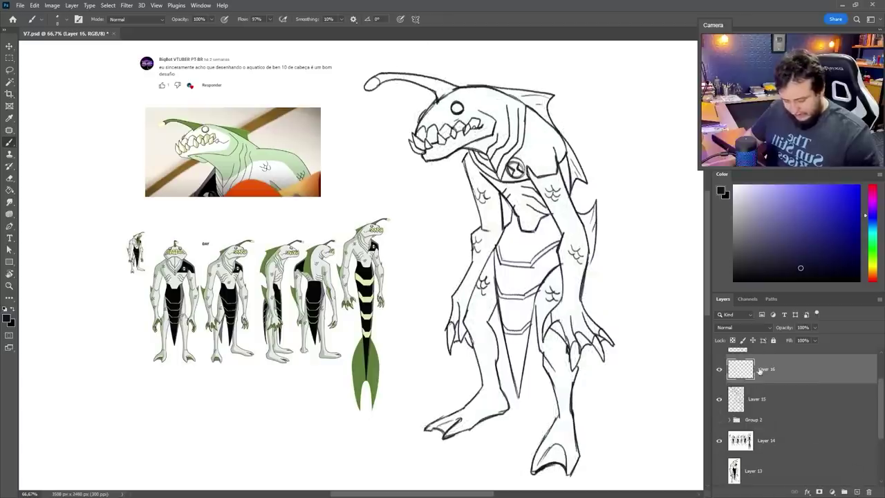
click(760, 406)
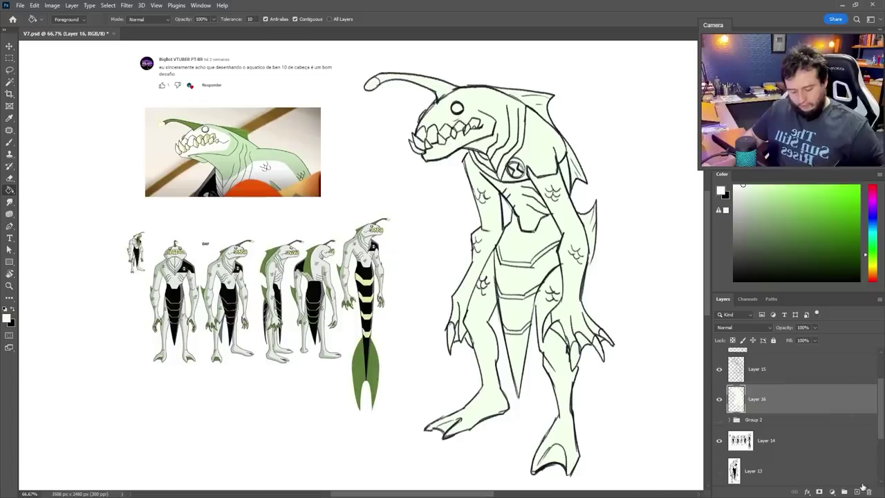
Add a new layer clipped to the pale green fill and choose the Quadrado Conceitual v2 brush
click(858, 492)
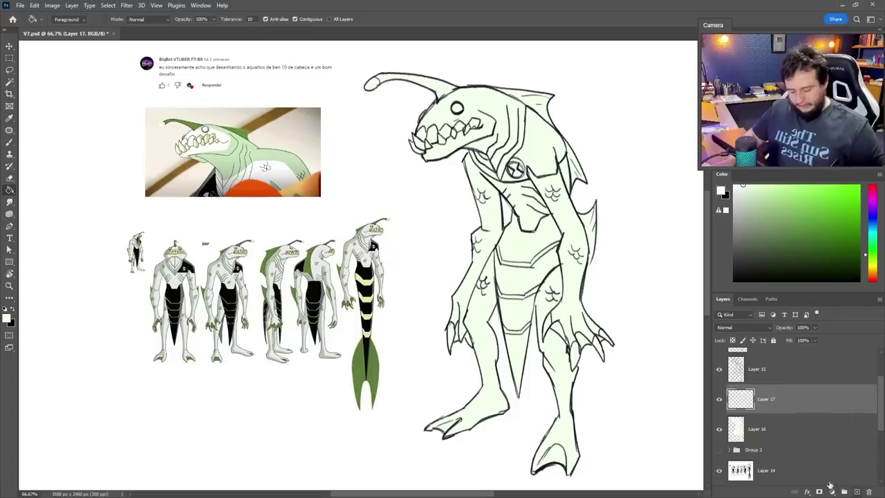
key(b)
right_click(596, 186)
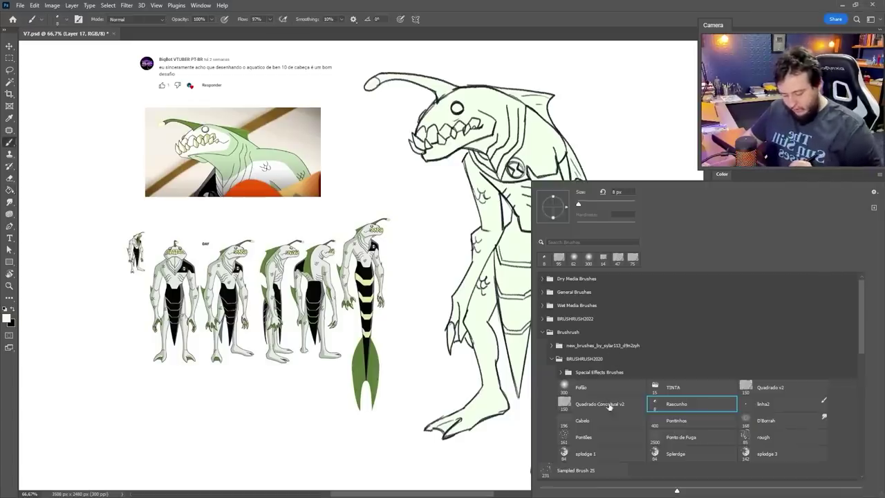
click(600, 404)
key(Return)
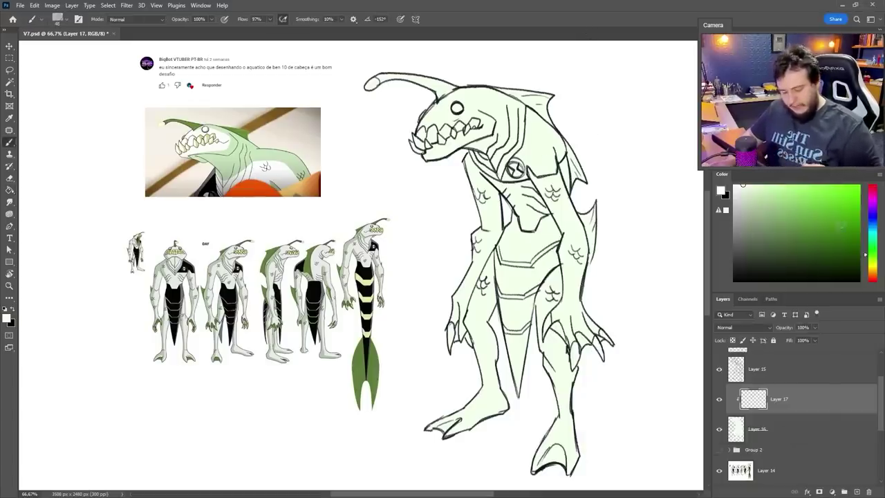
Paint the dorsal fins, elbow fin and antenna stalk olive green on the clipped layer, and the antenna's tip pale yellow
alt+click(573, 81)
mouse_move(778, 213)
mouse_down()
mouse_move(780, 230)
mouse_move(794, 232)
mouse_up()
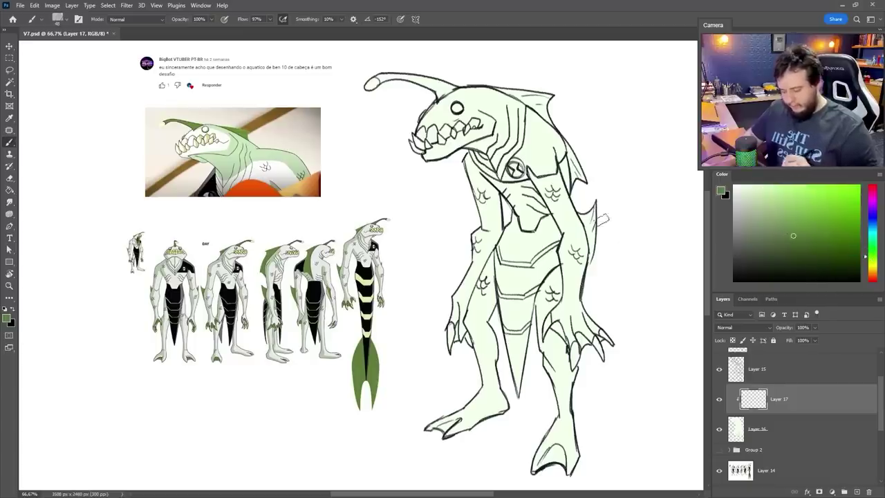
drag(594, 205, 588, 267)
drag(593, 206, 593, 274)
drag(589, 179, 512, 90)
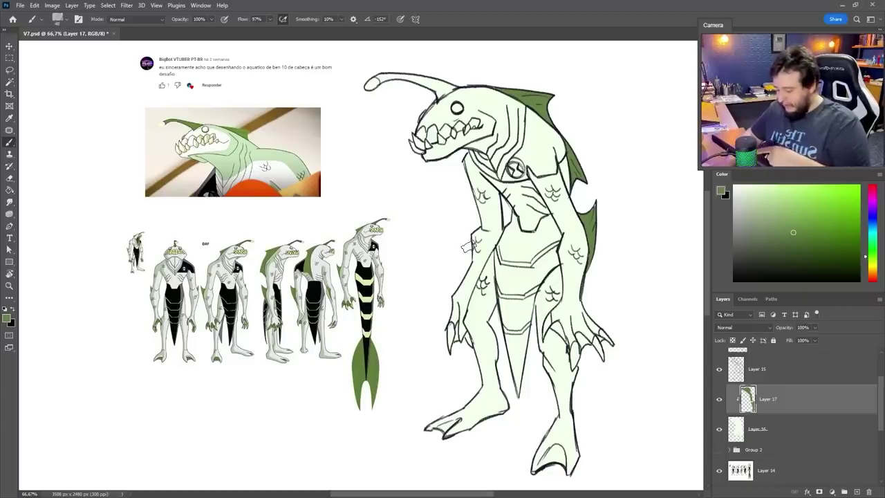
mouse_move(385, 77)
mouse_down()
mouse_move(431, 81)
mouse_move(435, 93)
mouse_move(384, 69)
mouse_move(373, 86)
mouse_up()
alt+click(380, 70)
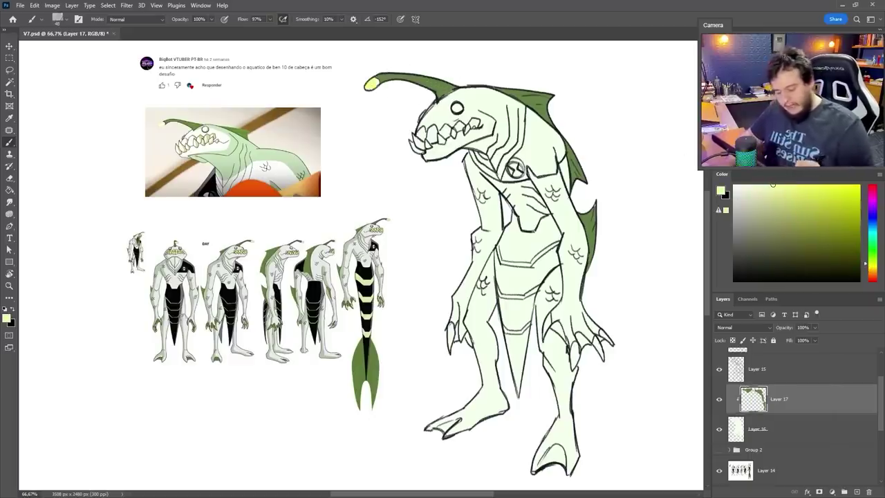
Paint the creature's teeth pale yellow on the same clipped layer
right_click(462, 191)
drag(529, 203, 526, 203)
mouse_move(415, 139)
mouse_down()
mouse_move(418, 149)
mouse_move(480, 119)
mouse_up()
Lighten the pale green body fill on Layer 16 with Hue/Saturation, setting Lightness to +33
key(i)
click(758, 429)
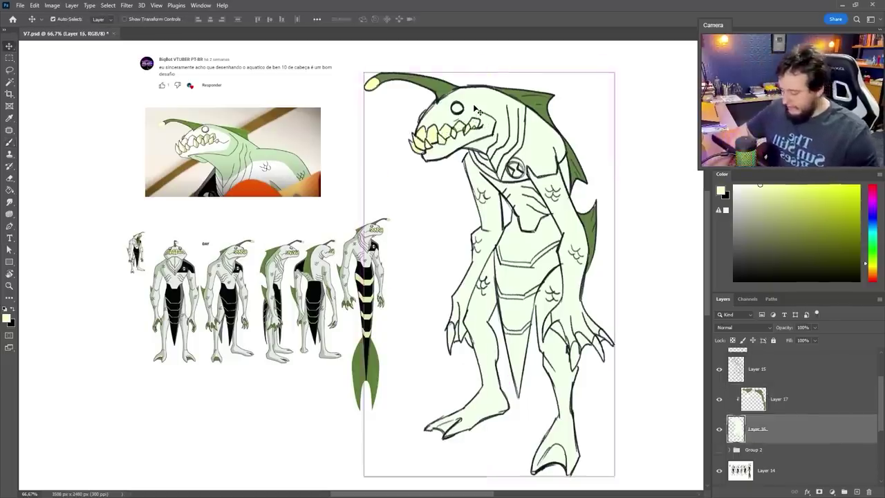
key(ctrl+u)
drag(186, 283, 202, 285)
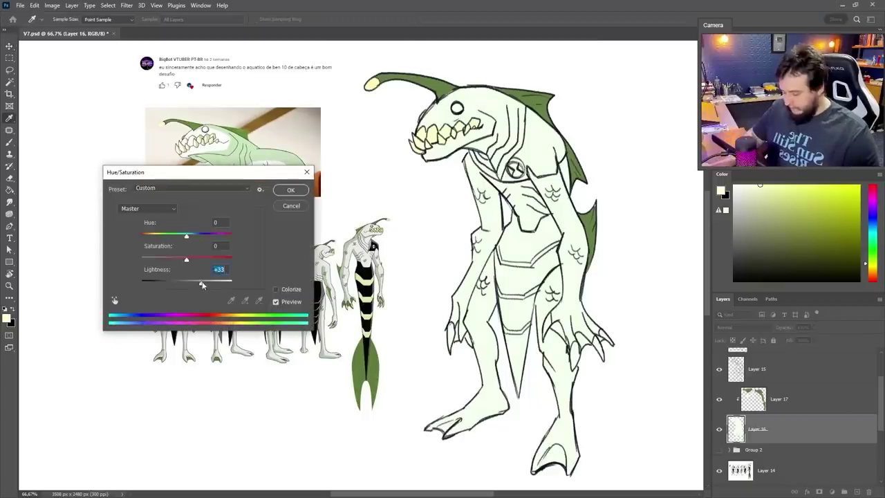
click(291, 190)
Add a clipped layer above the body fill and paint the loincloth and the chest-to-shoulder panel near-black
key(b)
key(ctrl+shift+alt+n)
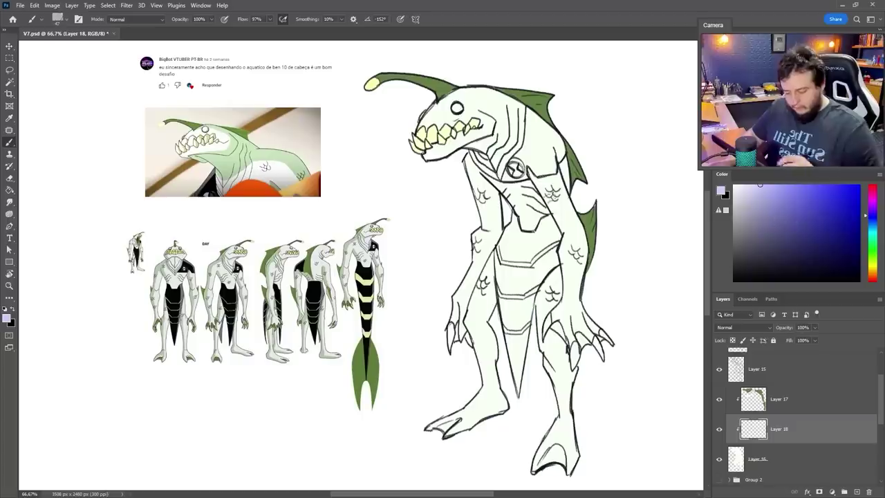
alt+click(461, 114)
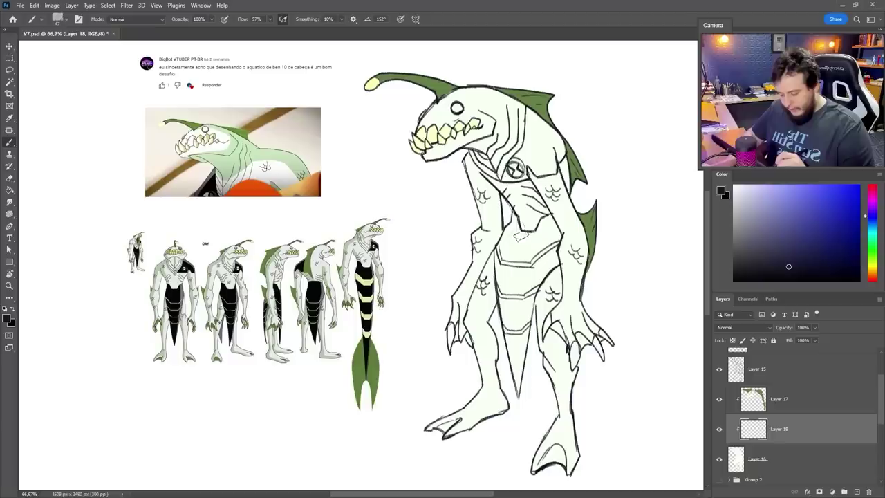
drag(515, 246, 503, 260)
key(ctrl+z)
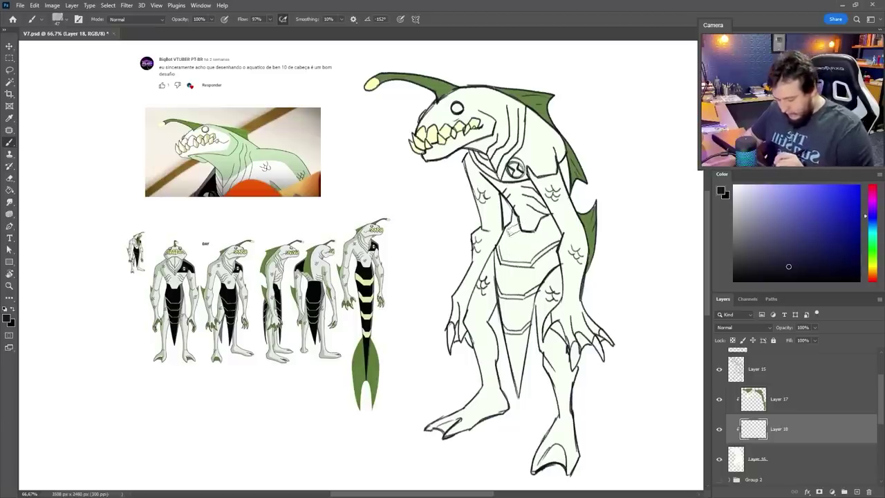
drag(512, 230, 517, 394)
mouse_move(524, 245)
mouse_down()
mouse_move(527, 355)
mouse_move(532, 256)
mouse_move(522, 235)
mouse_move(548, 232)
mouse_move(536, 283)
mouse_move(550, 259)
mouse_move(525, 232)
mouse_up()
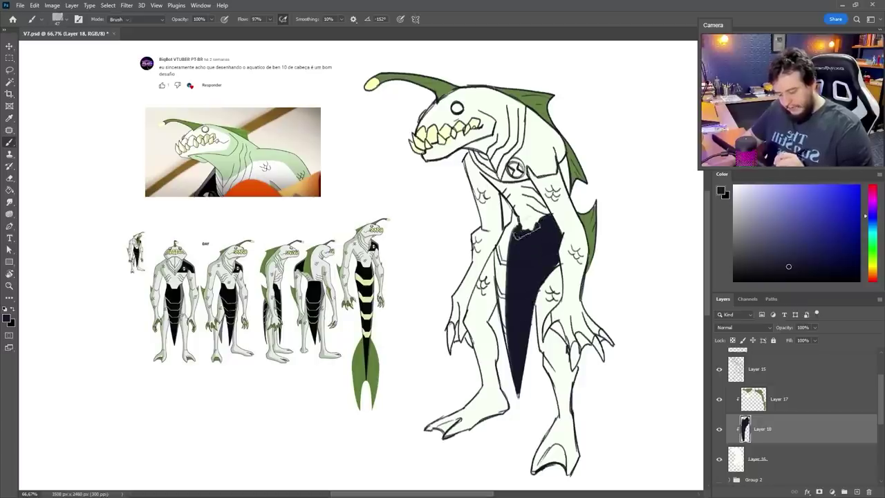
key(b)
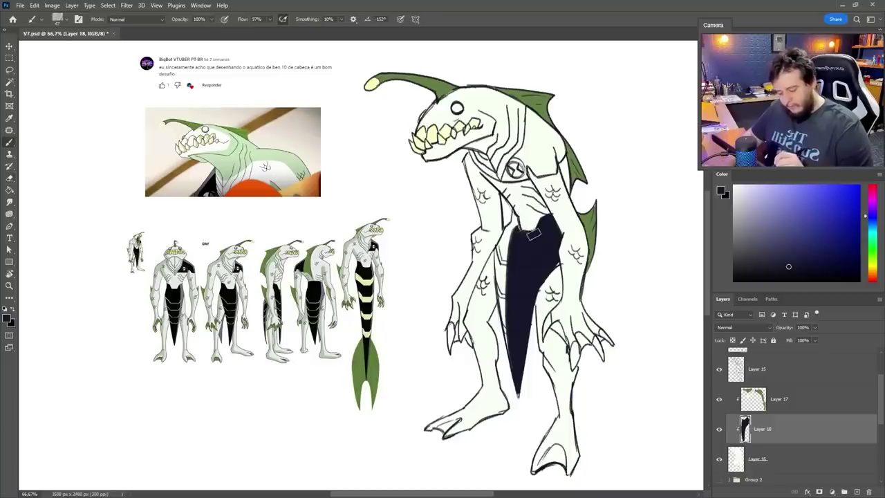
mouse_move(511, 174)
mouse_down()
mouse_move(501, 183)
mouse_move(520, 167)
mouse_move(529, 176)
mouse_move(519, 146)
mouse_move(530, 125)
mouse_move(550, 141)
mouse_move(543, 166)
mouse_move(550, 141)
mouse_move(563, 158)
mouse_up()
Add a new clipped layer above the black areas and paint the loincloth's three bands pale yellow
alt+click(420, 135)
key(ctrl+shift+alt+n)
mouse_move(499, 263)
mouse_down()
mouse_move(543, 257)
mouse_move(563, 235)
mouse_up()
mouse_move(498, 296)
mouse_down()
mouse_move(525, 296)
mouse_move(543, 283)
mouse_up()
drag(504, 335, 544, 326)
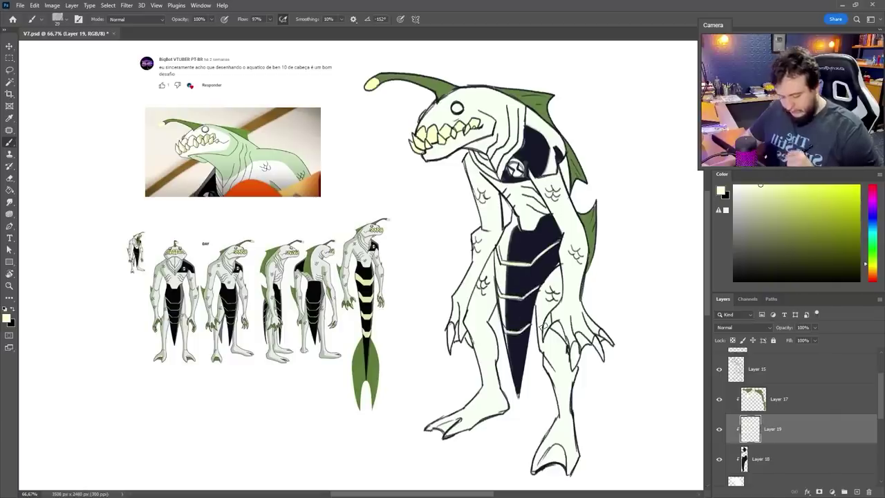
On Layer 17, paint the webbing of the feet and hands olive green and the claws pale yellow
alt+click(593, 208)
key(alt+bracketright)
mouse_move(458, 420)
mouse_down()
mouse_move(433, 429)
mouse_move(430, 442)
mouse_up()
mouse_move(564, 450)
mouse_down()
mouse_move(542, 468)
mouse_move(552, 464)
mouse_up()
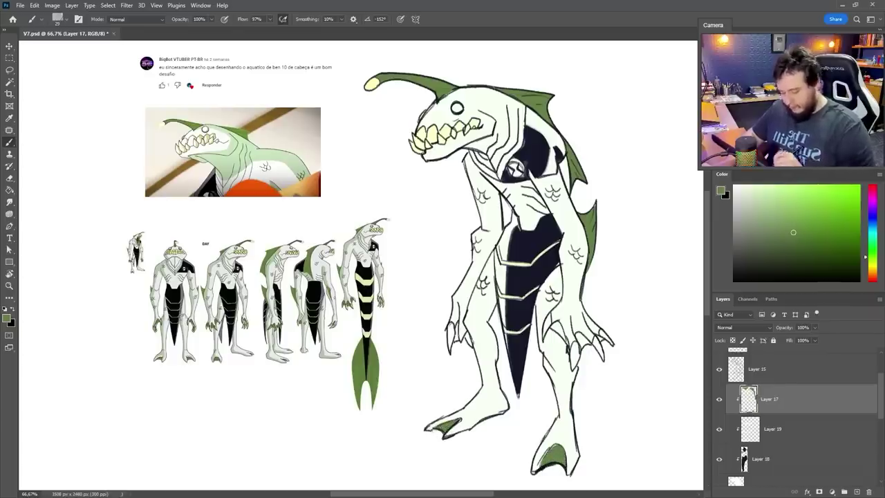
drag(454, 321, 463, 341)
drag(549, 322, 567, 341)
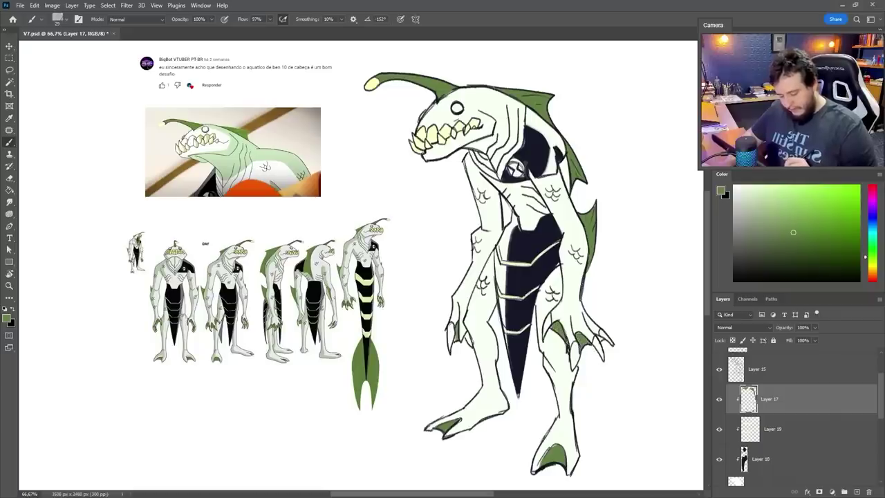
alt+click(437, 134)
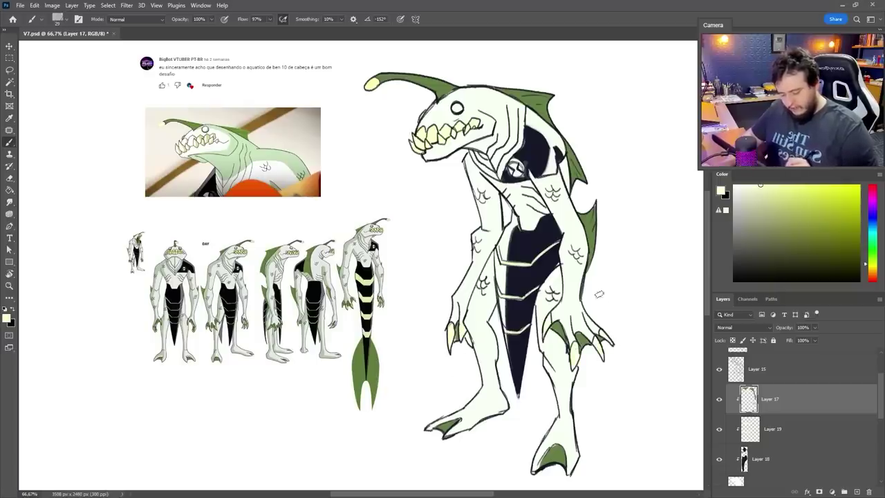
Add a clipped layer directly above the body fill and paint the loincloth's far side and the shoulder panel's edges grey
alt+click(505, 244)
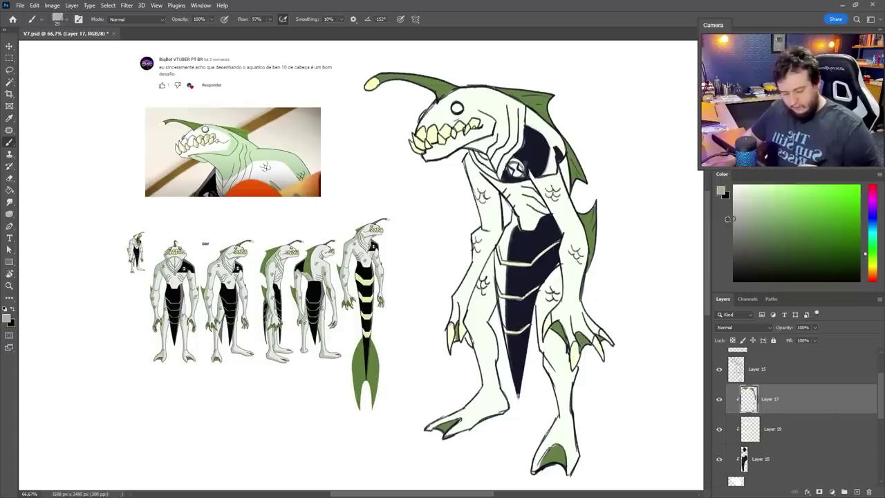
click(768, 460)
click(857, 492)
drag(767, 461, 761, 450)
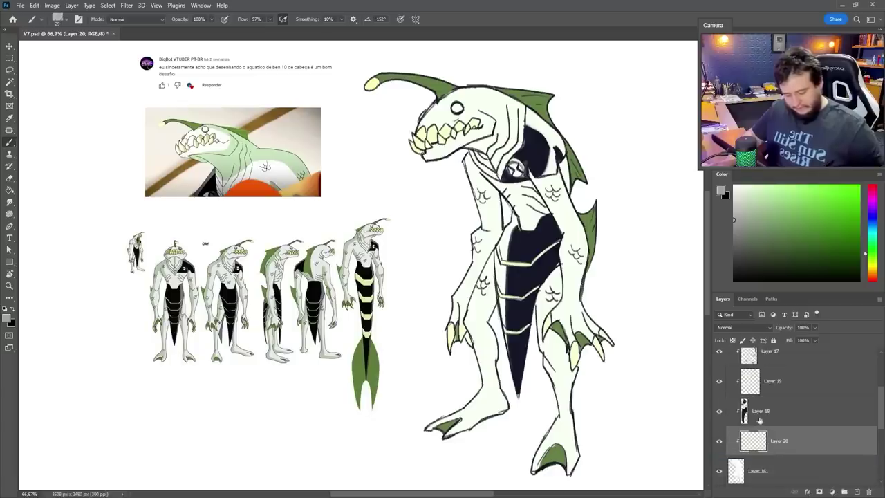
mouse_move(505, 255)
mouse_down()
mouse_move(505, 325)
mouse_move(503, 244)
mouse_up()
alt+click(500, 277)
drag(498, 275, 509, 216)
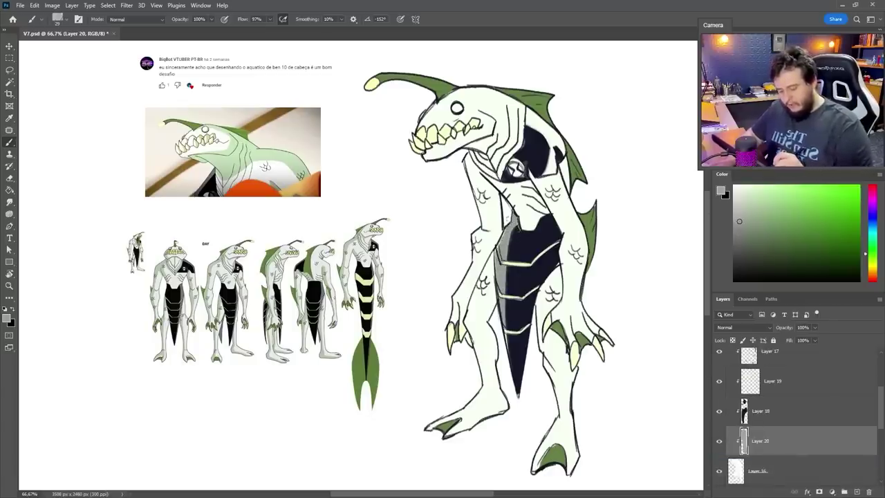
drag(534, 141, 546, 139)
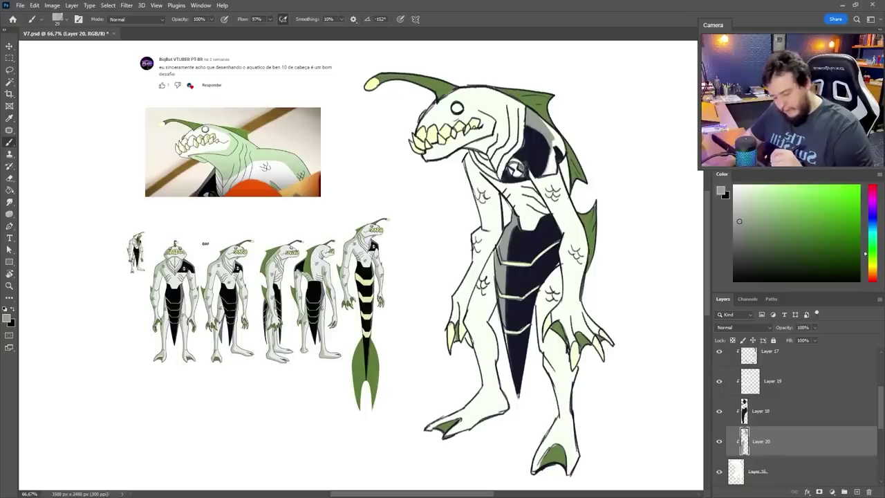
mouse_move(540, 164)
mouse_down()
mouse_move(550, 159)
mouse_move(547, 170)
mouse_move(555, 132)
mouse_up()
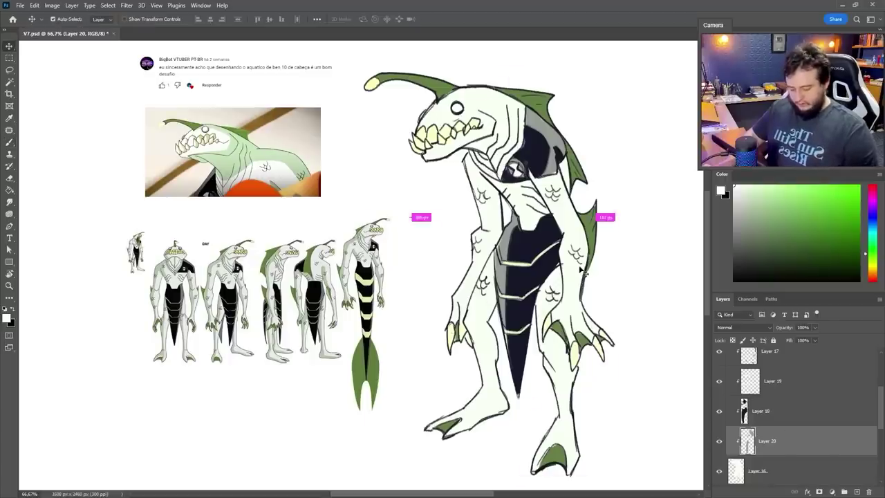
Lock the body fill layer's transparent pixels and paint greyish green shadows along the head, torso, arms and legs
ctrl+click(599, 216)
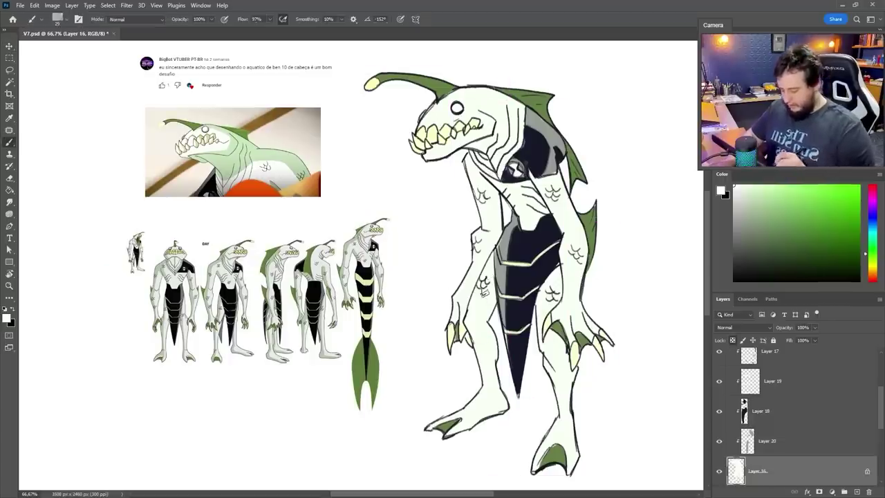
alt+click(485, 294)
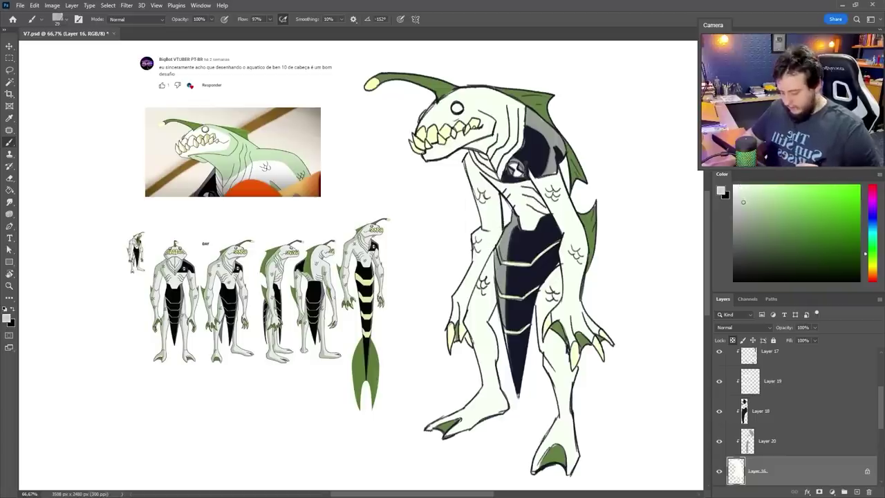
alt+click(563, 160)
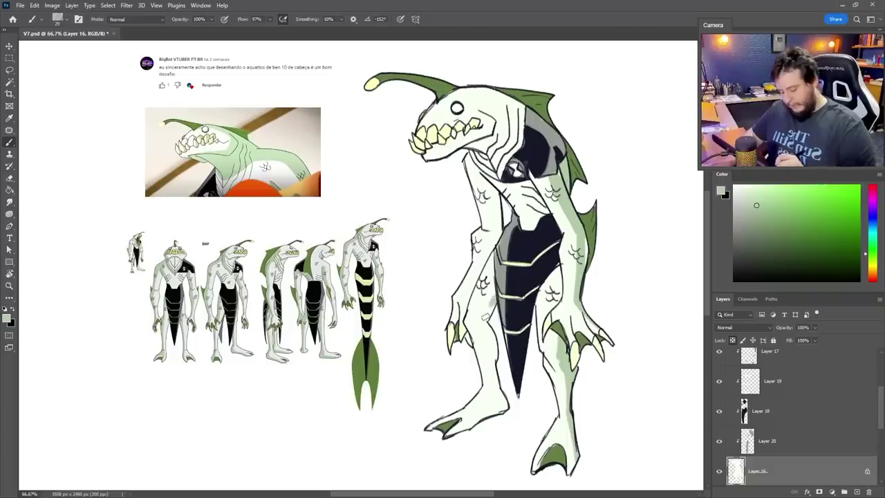
mouse_move(495, 297)
mouse_down()
mouse_move(477, 109)
mouse_move(465, 89)
mouse_up()
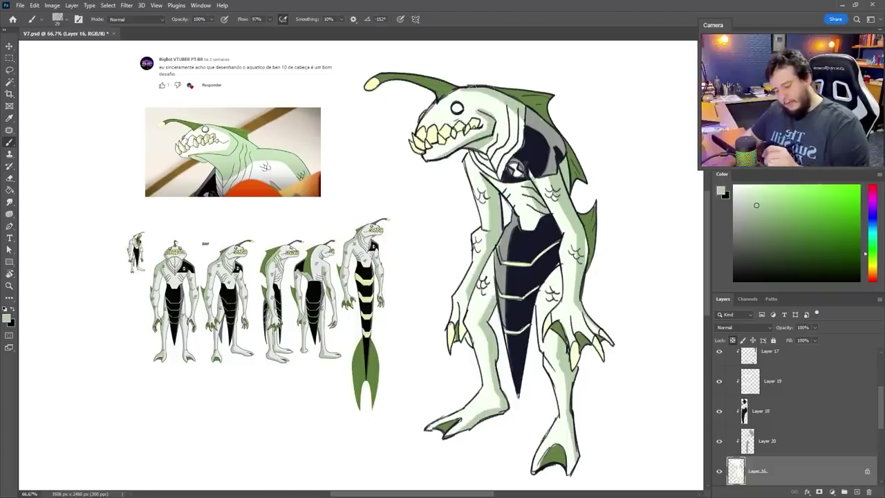
Group the new creature's line art layer together with all of its color layers
key(v)
click(773, 381)
scroll(776, 397, up, 2)
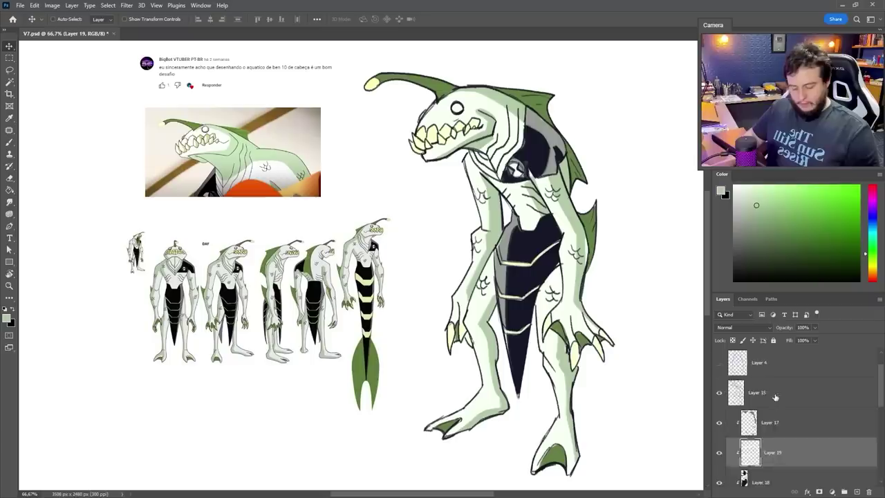
mouse_move(776, 397)
mouse_down()
mouse_move(771, 403)
mouse_move(772, 386)
mouse_move(767, 428)
mouse_move(769, 399)
mouse_up()
key(ctrl+g)
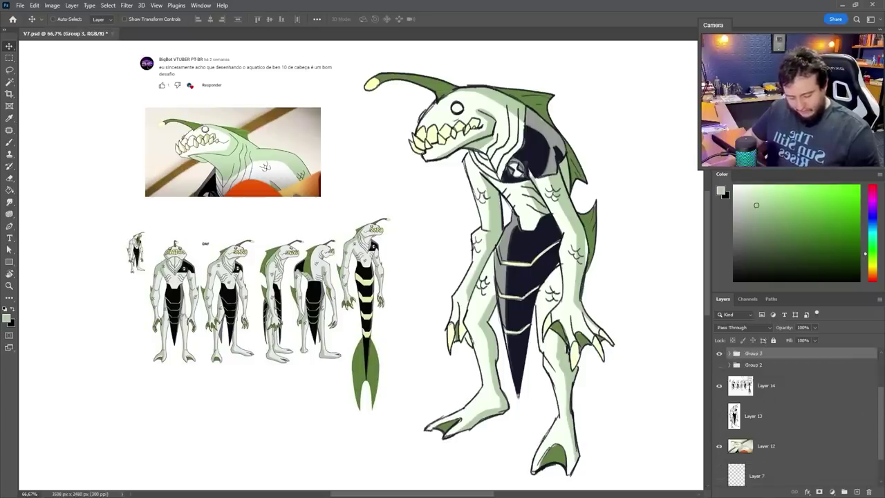
Show the hidden Group 2 with the earlier creature drawing and restore it to full opacity
scroll(728, 392, up, 2)
click(719, 424)
click(754, 424)
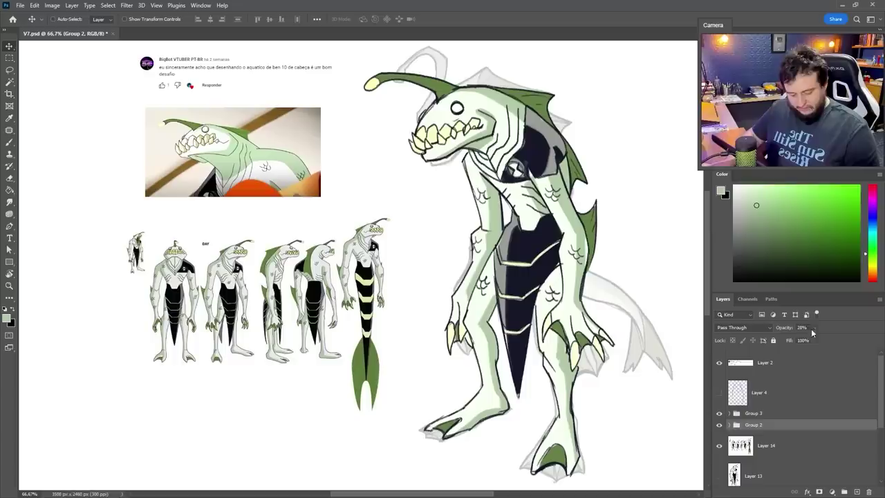
Hide the reference images on Layer 14 and Layer 12
click(754, 446)
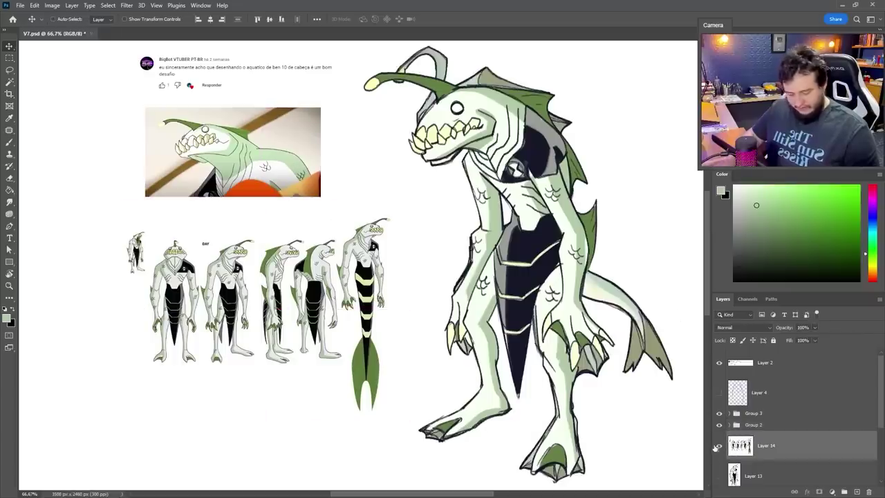
click(720, 445)
scroll(760, 443, down, 1)
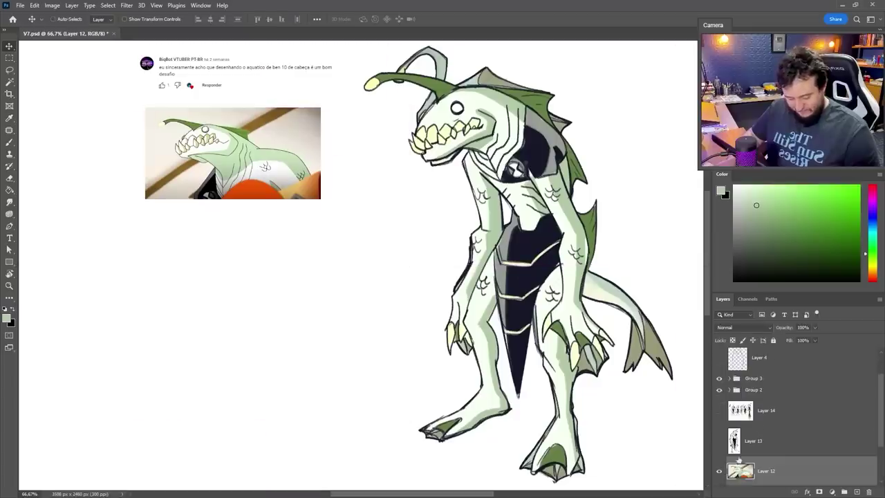
click(754, 471)
click(720, 472)
Place the earlier creature drawing to the left of the new one, shift the comment image farther left, and move the new drawing right
scroll(758, 386, up, 1)
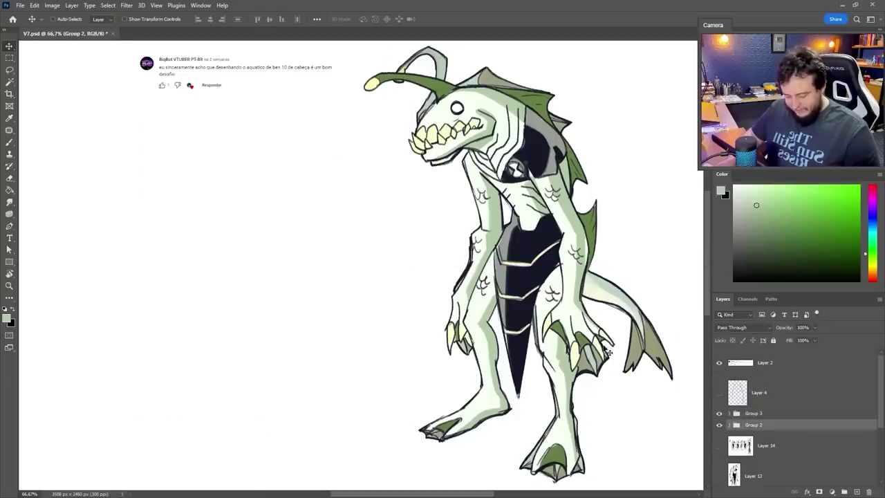
drag(609, 351, 127, 54)
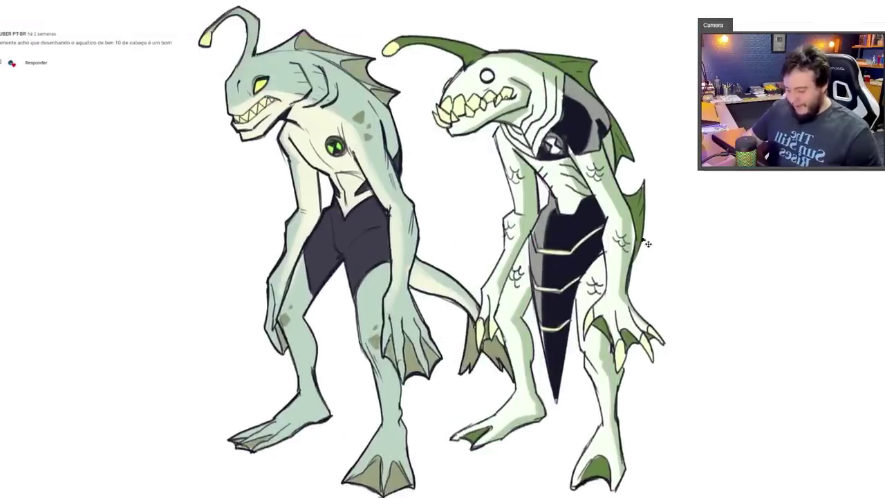
drag(634, 374, 616, 350)
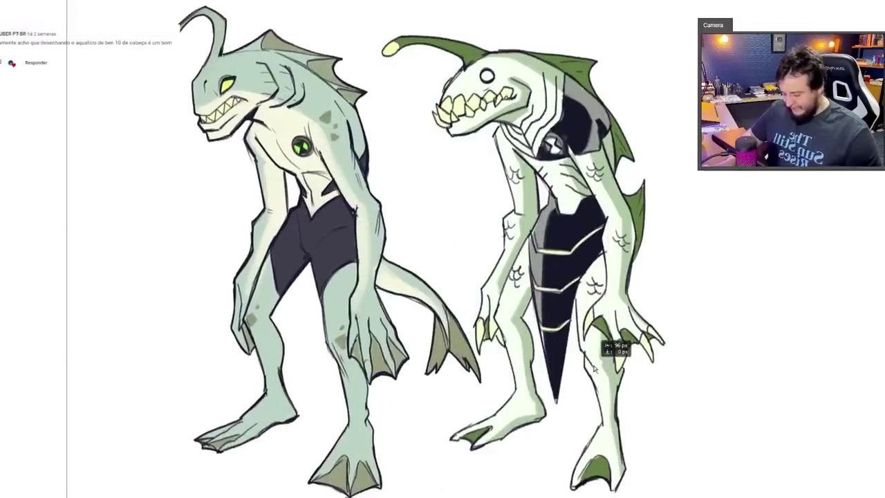
drag(142, 30, 52, 34)
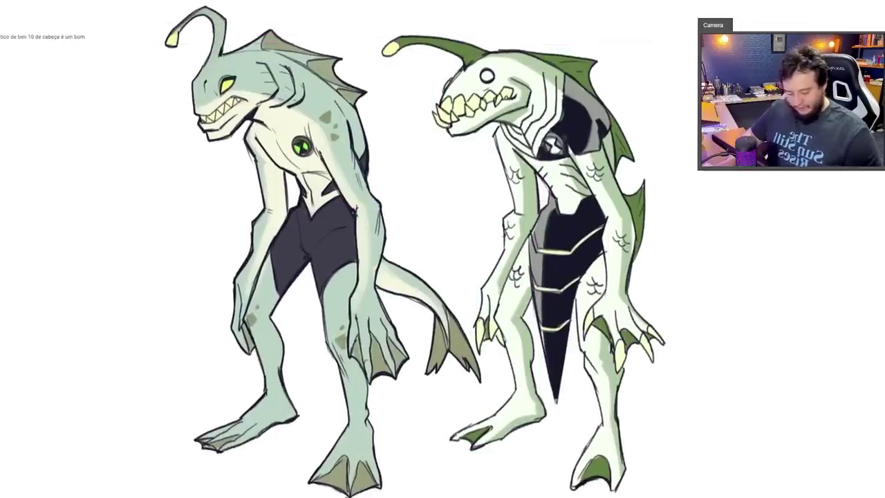
drag(579, 283, 613, 274)
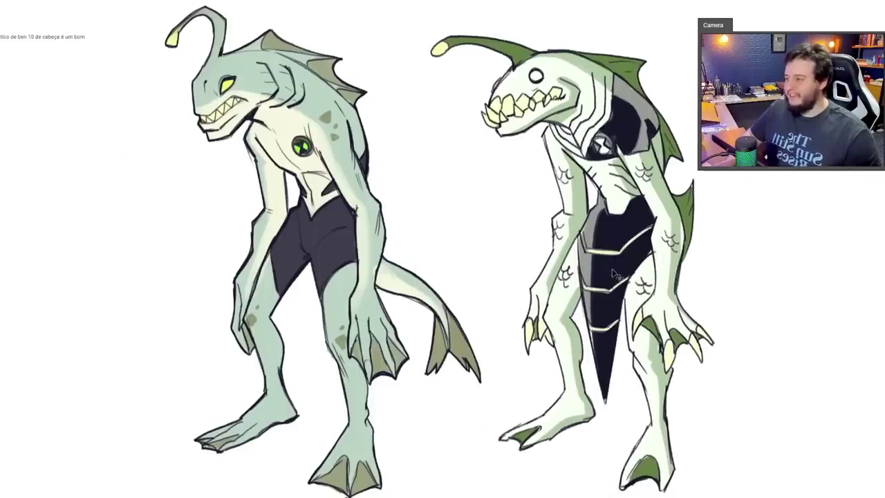